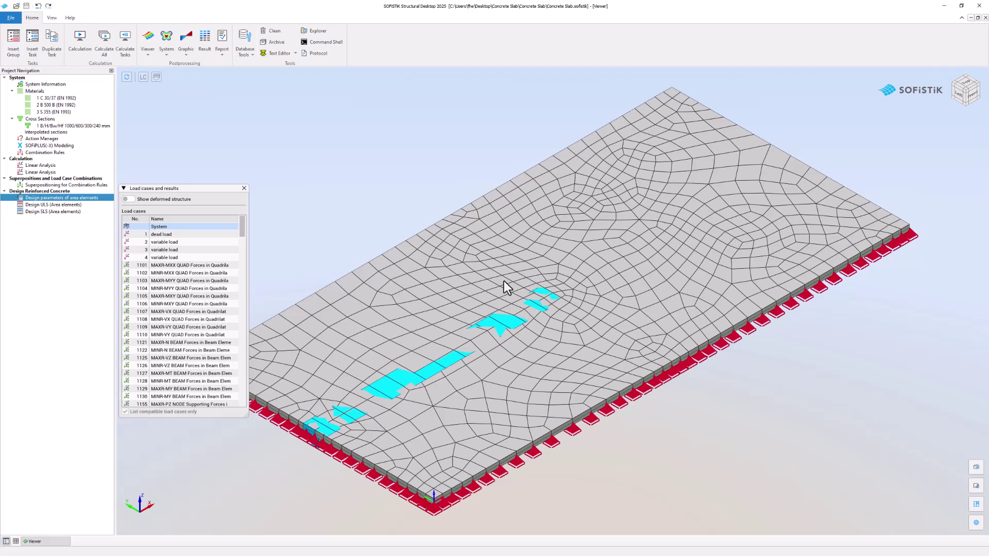
# Step: Review the project's system information and the tasks listed under Design Reinforced Concrete
pyautogui.doubleClick(74, 87)
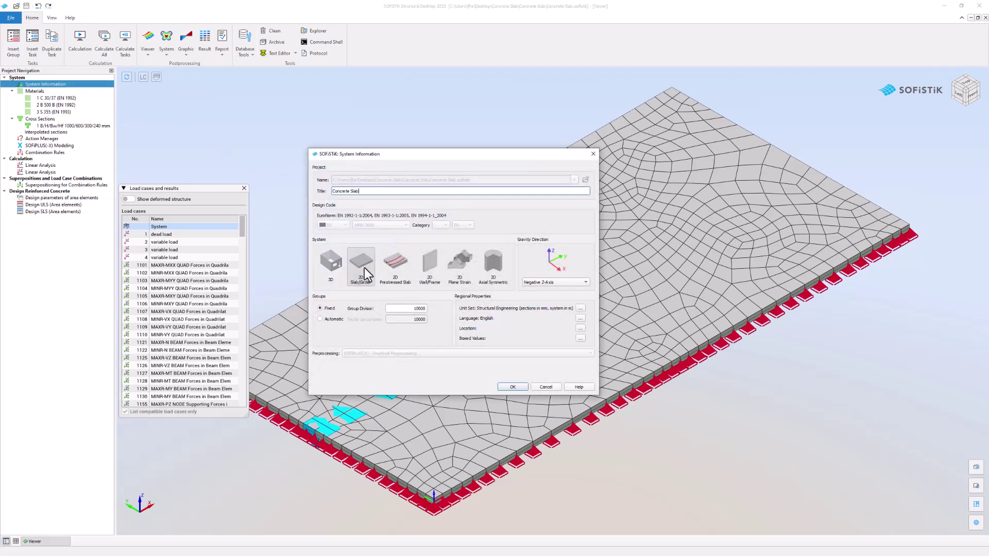
pyautogui.click(593, 153)
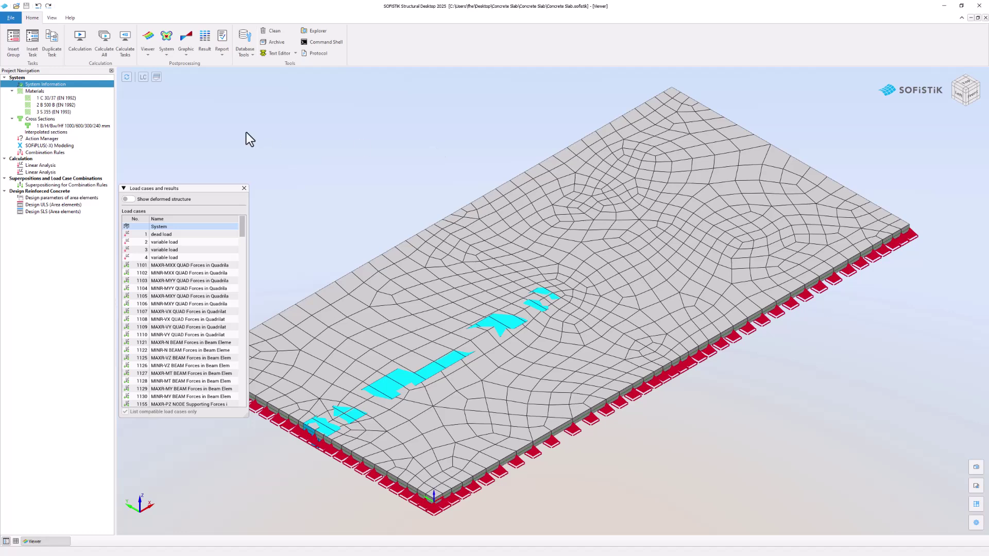
pyautogui.click(57, 197)
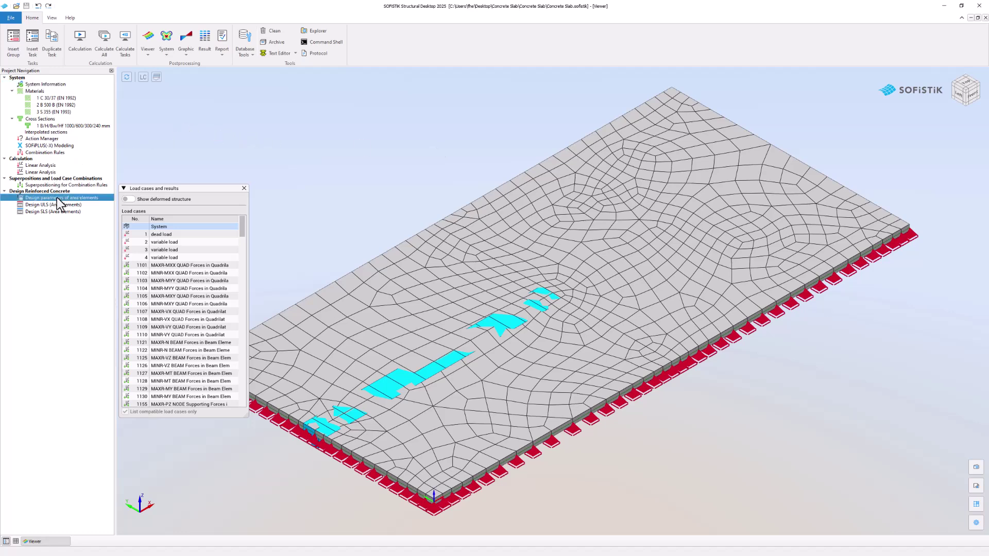
pyautogui.click(60, 205)
pyautogui.click(62, 212)
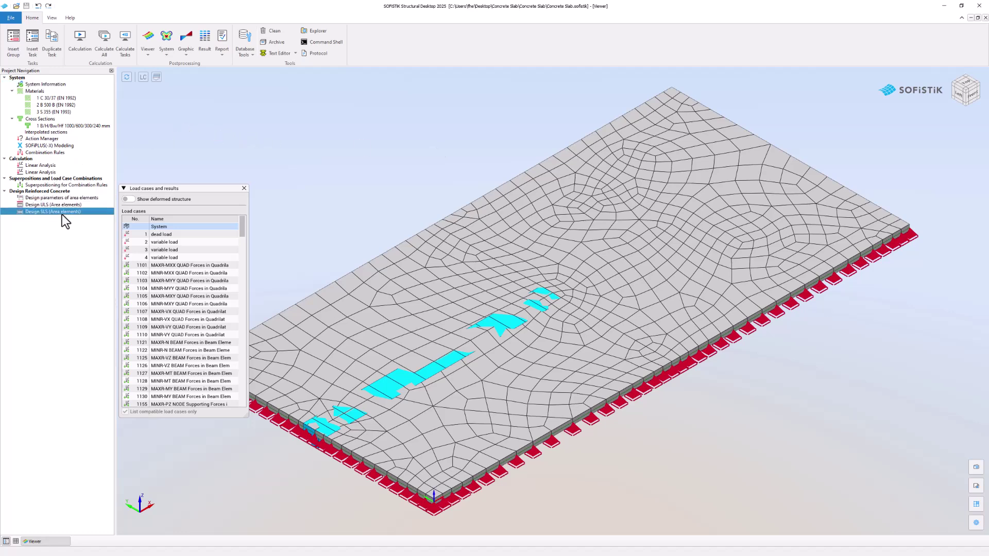
# Step: Open the design parameters of area elements and examine the layer type options and the reinforcement direction and distance settings
pyautogui.doubleClick(107, 197)
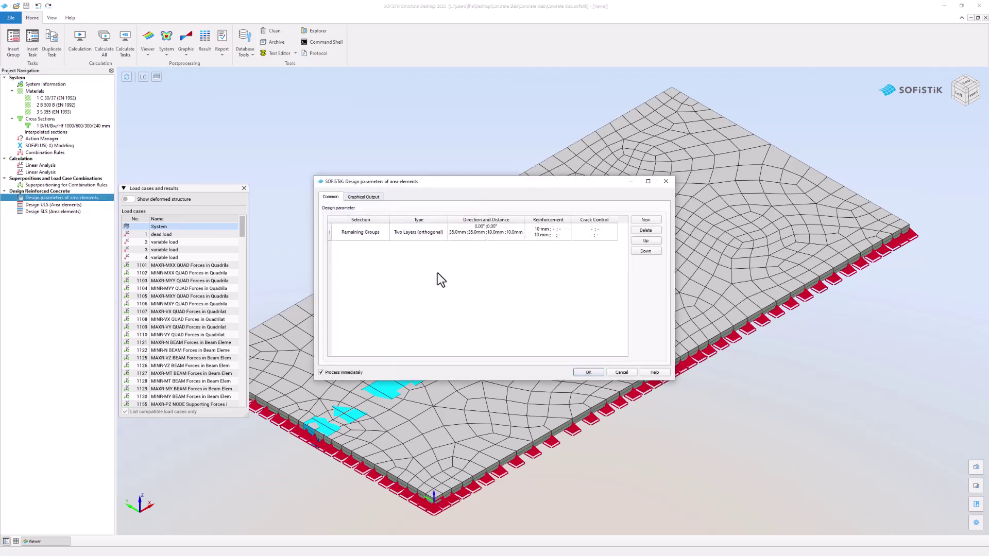
pyautogui.click(401, 234)
pyautogui.click(398, 234)
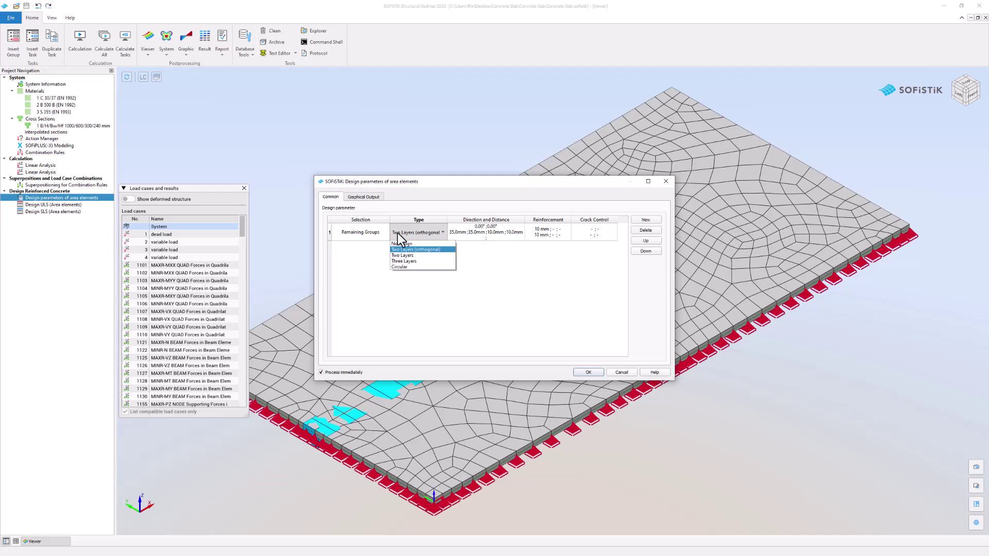
pyautogui.click(451, 233)
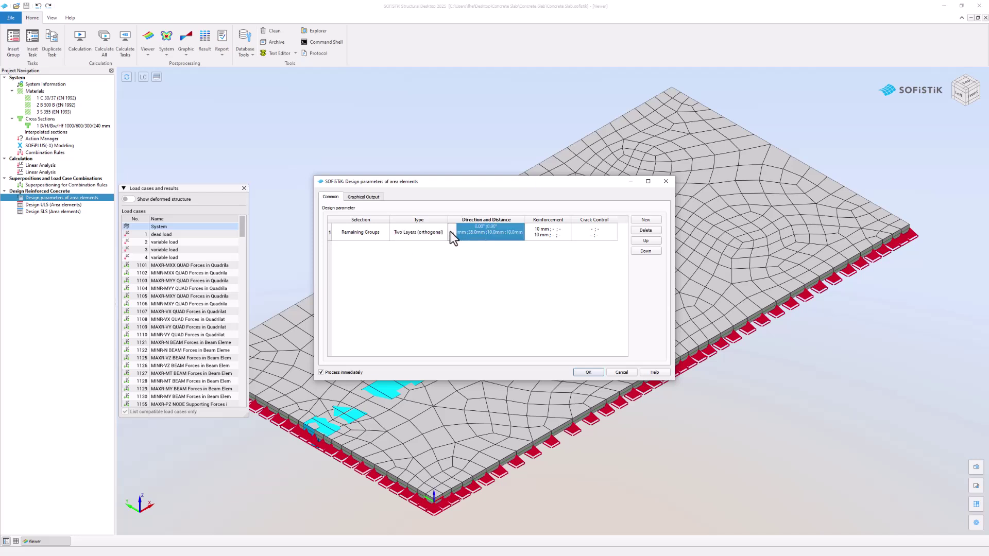
pyautogui.click(452, 233)
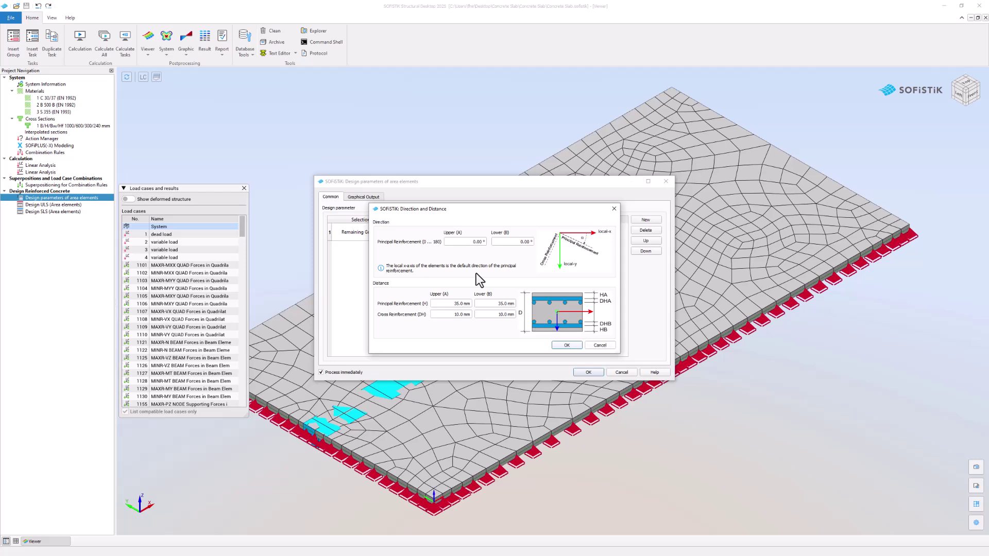
pyautogui.click(588, 342)
# Step: Set the upper minimum principal and cross reinforcement of the remaining groups to 10 mm bars at a distance of 150 mm
pyautogui.click(535, 239)
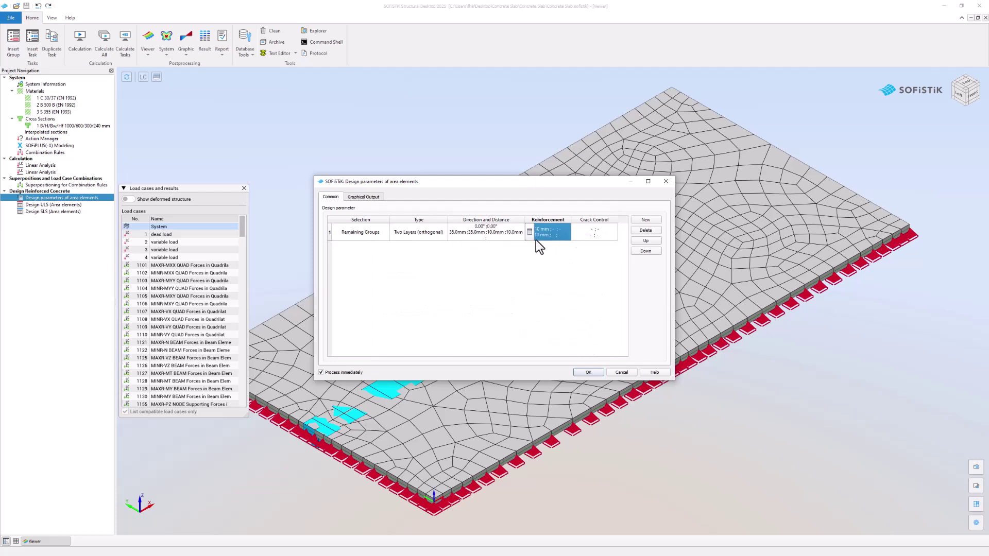
pyautogui.doubleClick(533, 241)
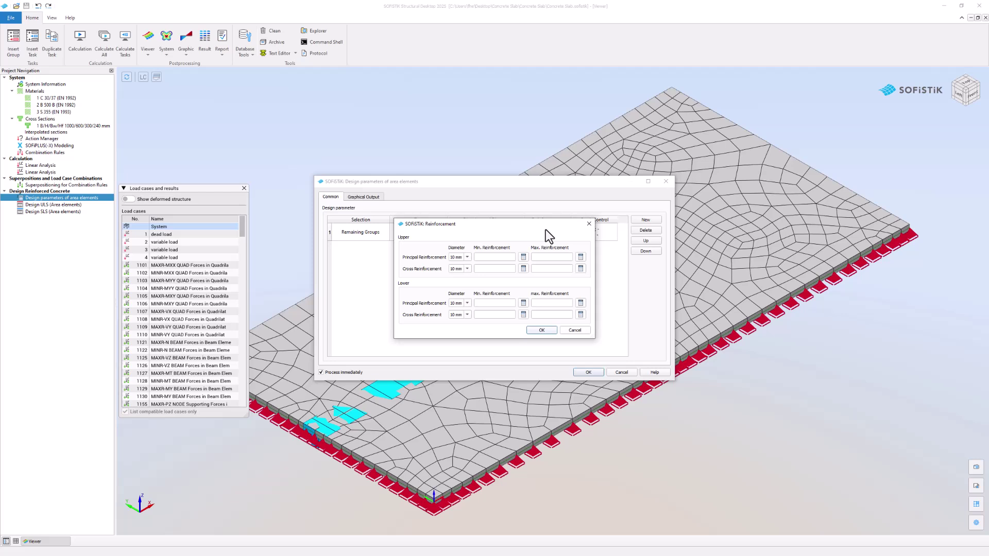
pyautogui.click(523, 257)
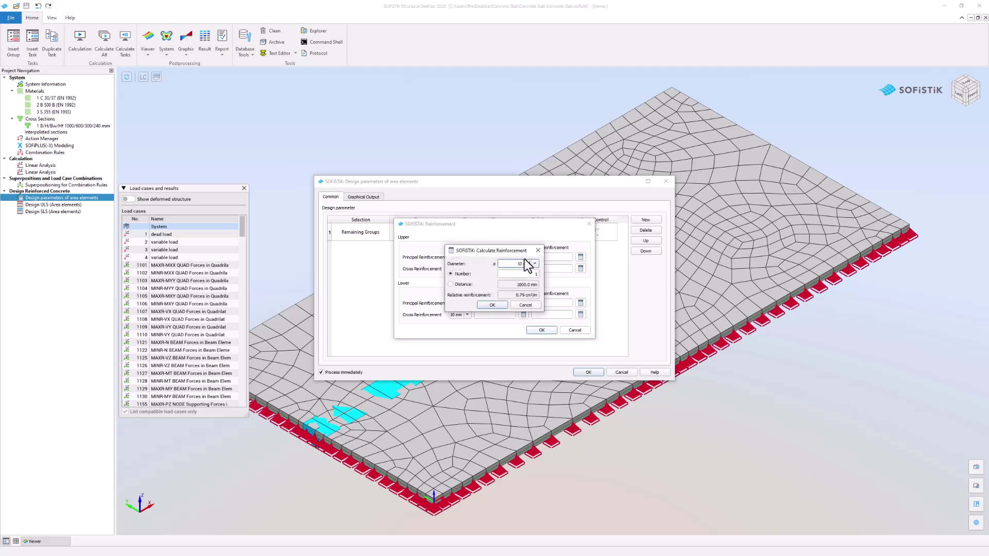
pyautogui.click(465, 284)
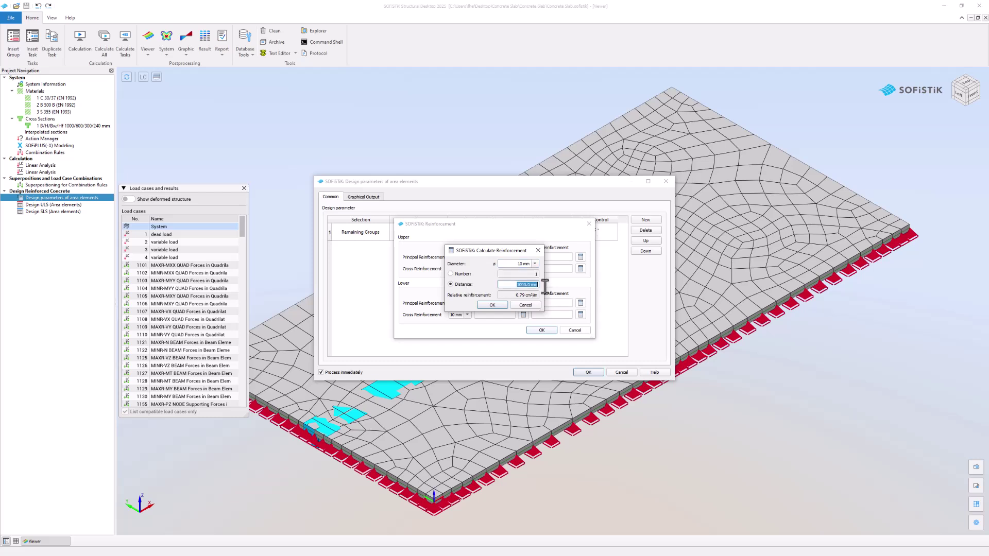
pyautogui.write('150')
pyautogui.click(495, 304)
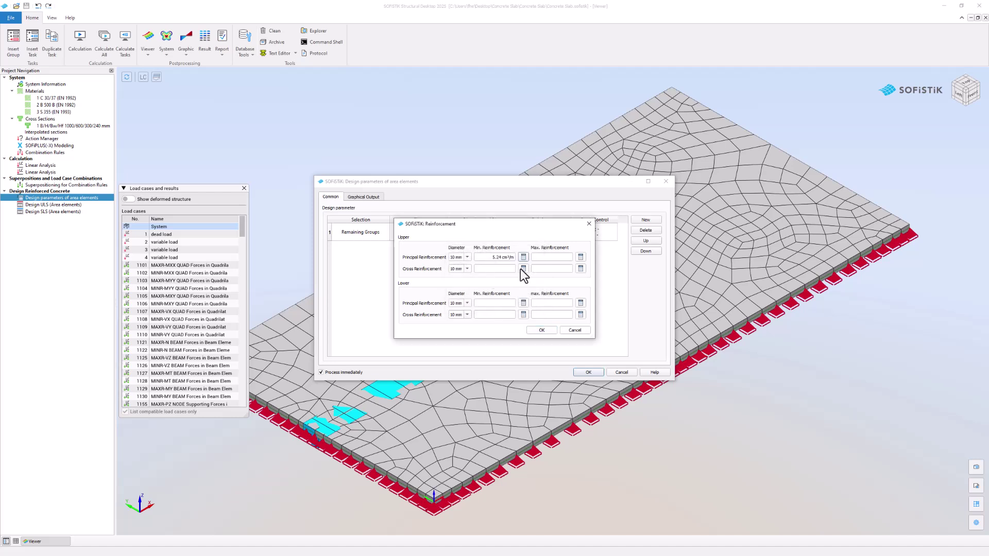
pyautogui.click(523, 269)
pyautogui.click(520, 284)
pyautogui.write('150')
pyautogui.click(492, 305)
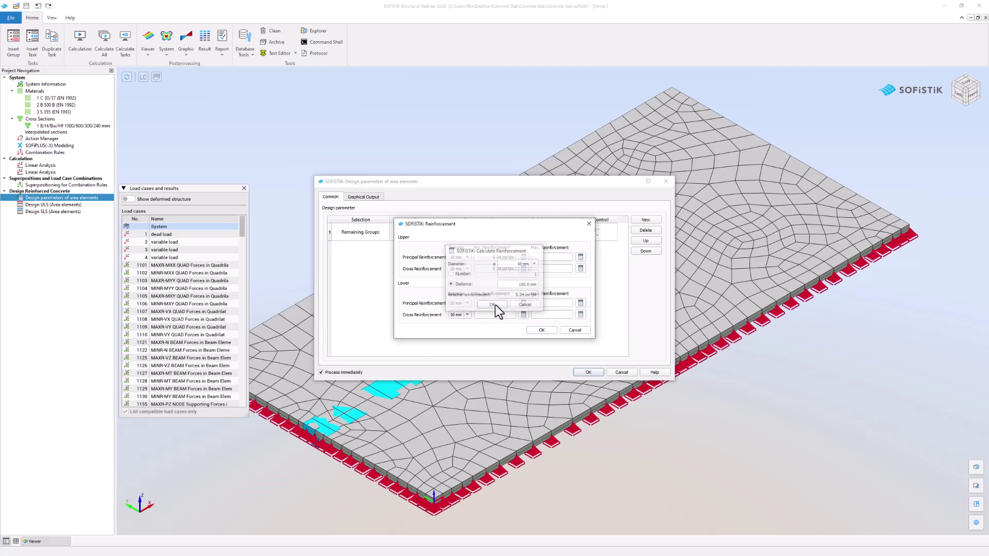
# Step: Set the lower minimum principal and cross reinforcement to 10 mm bars at a distance of 150 mm and accept the reinforcement settings
pyautogui.click(523, 303)
pyautogui.click(520, 284)
pyautogui.write('150')
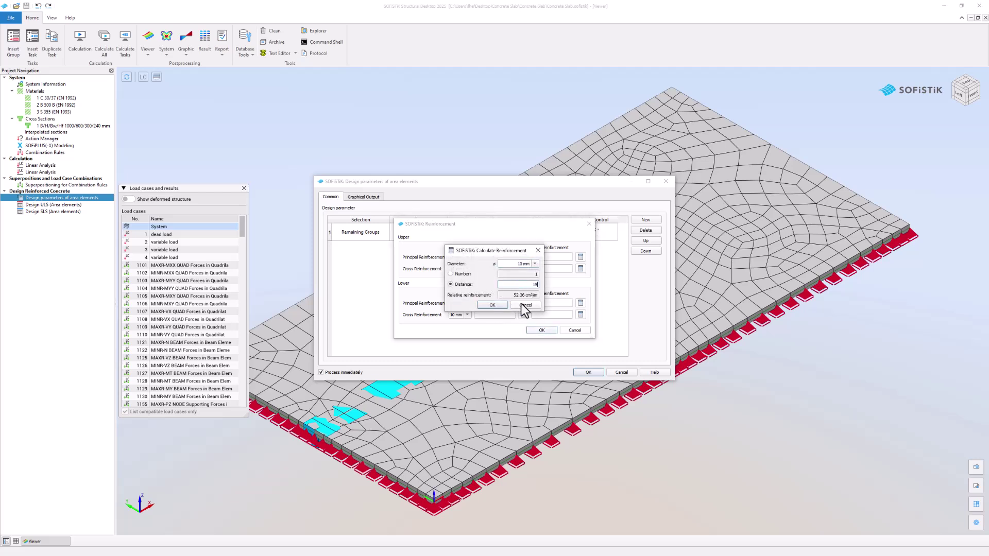
pyautogui.click(492, 305)
pyautogui.click(523, 315)
pyautogui.click(520, 284)
pyautogui.write('150')
pyautogui.click(517, 304)
pyautogui.click(539, 330)
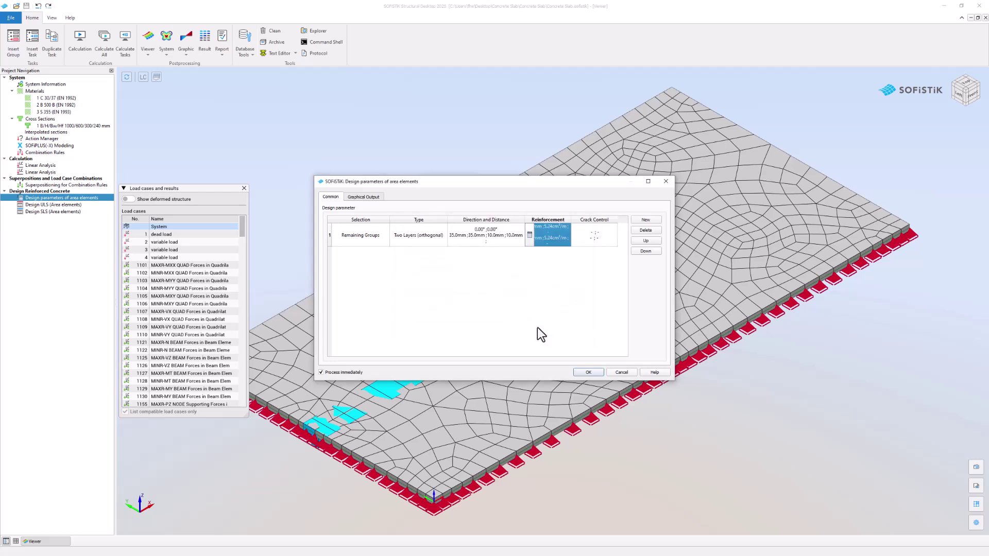
# Step: Set the permissible crack width to 0.30 mm for the upper and lower principal and cross reinforcement
pyautogui.click(574, 242)
pyautogui.click(574, 242)
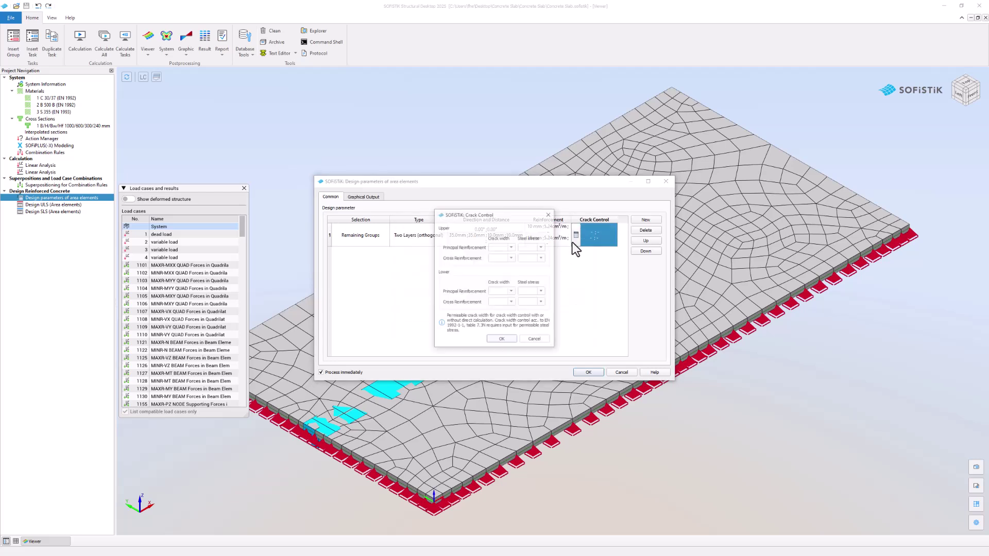
pyautogui.click(512, 258)
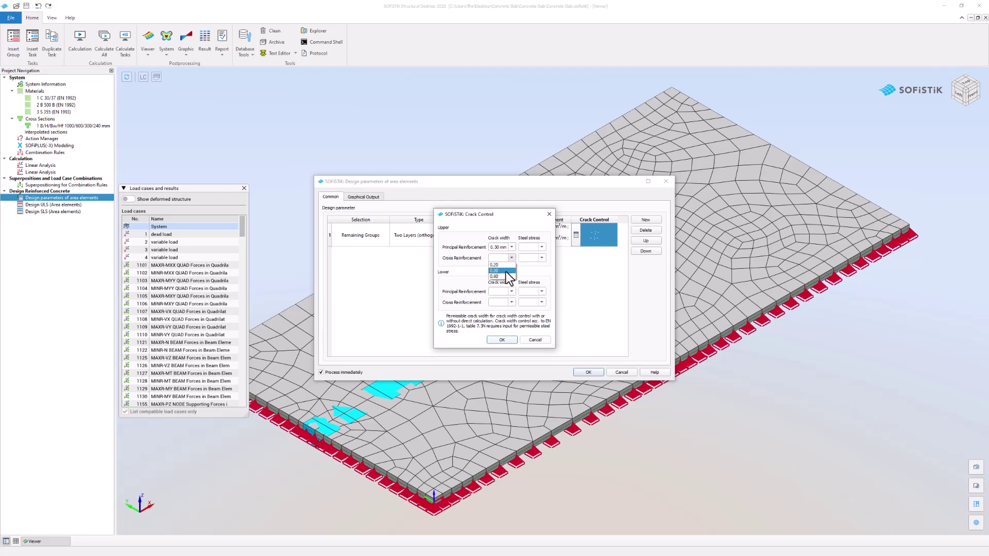
pyautogui.click(506, 275)
pyautogui.click(512, 291)
pyautogui.click(507, 304)
pyautogui.click(511, 302)
pyautogui.click(502, 316)
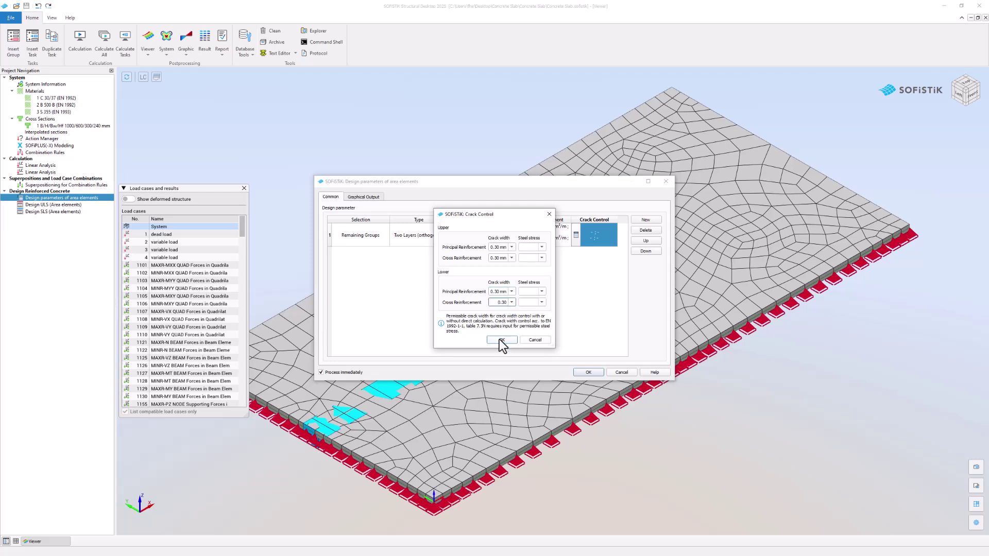
pyautogui.click(499, 340)
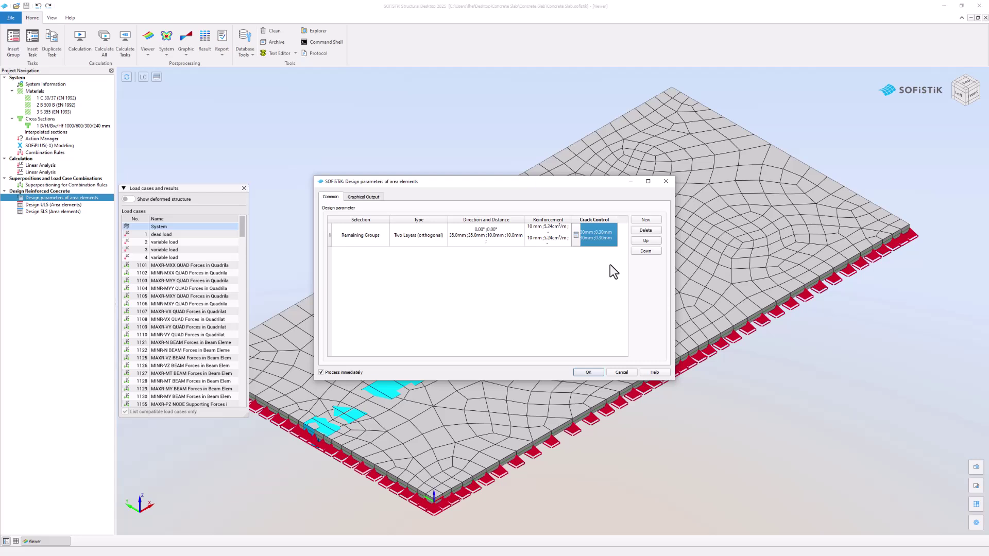
# Step: Add a design parameter row for Group 3 with the Two Layers reinforcement type
pyautogui.click(638, 221)
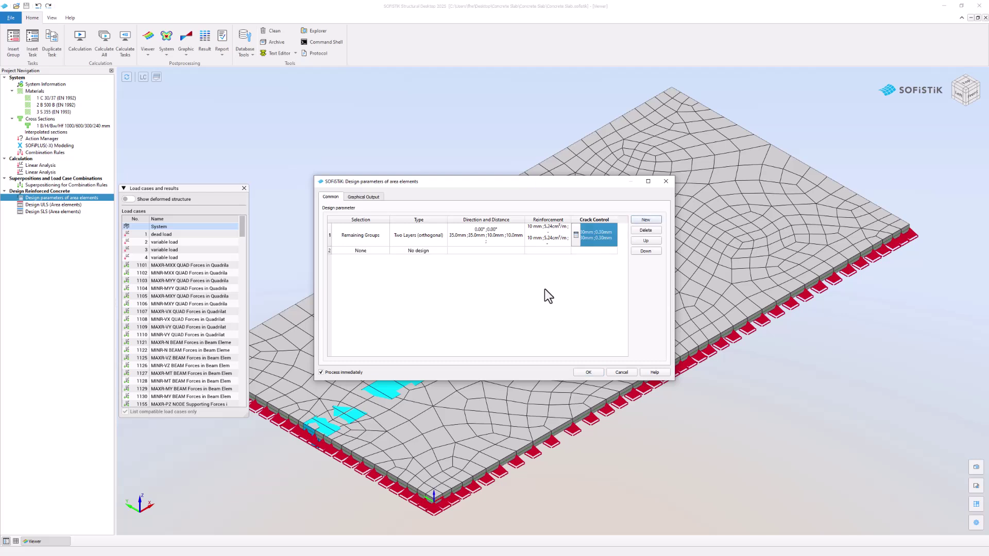
pyautogui.click(379, 250)
pyautogui.click(367, 252)
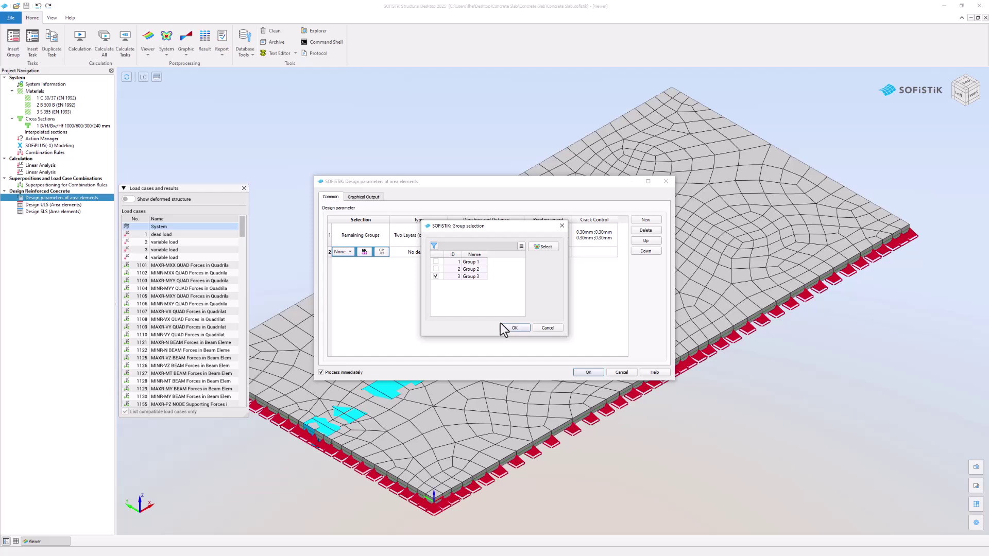
pyautogui.click(504, 327)
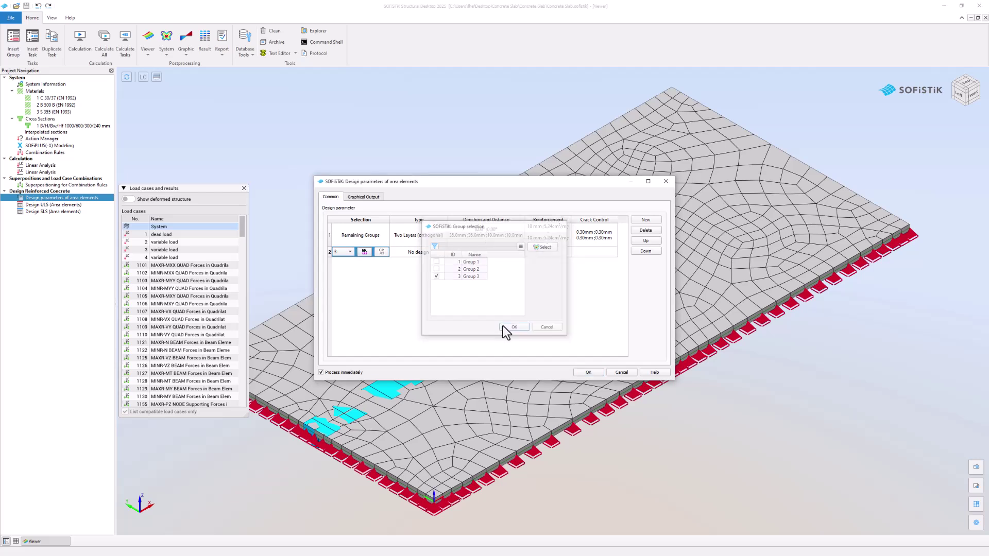
pyautogui.click(410, 255)
pyautogui.click(407, 256)
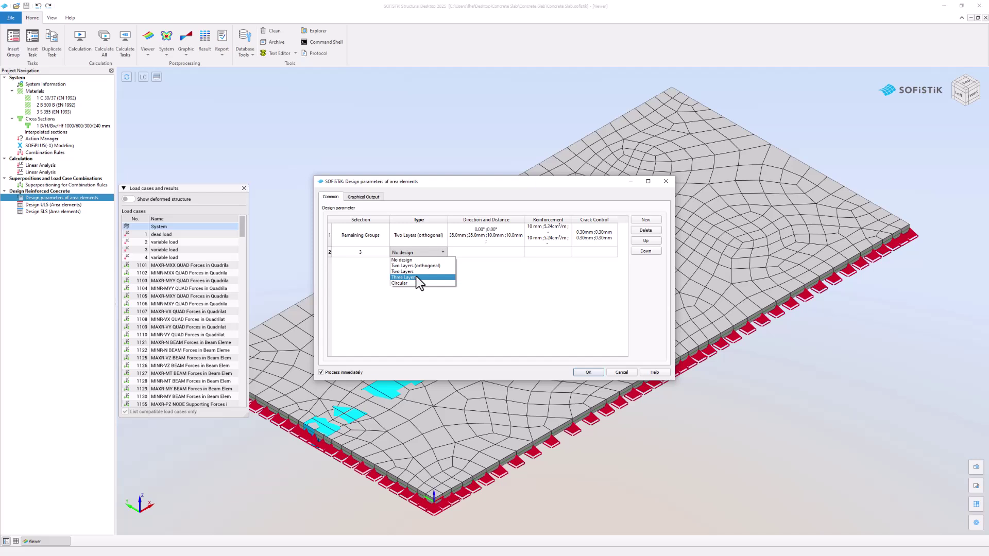
pyautogui.click(418, 273)
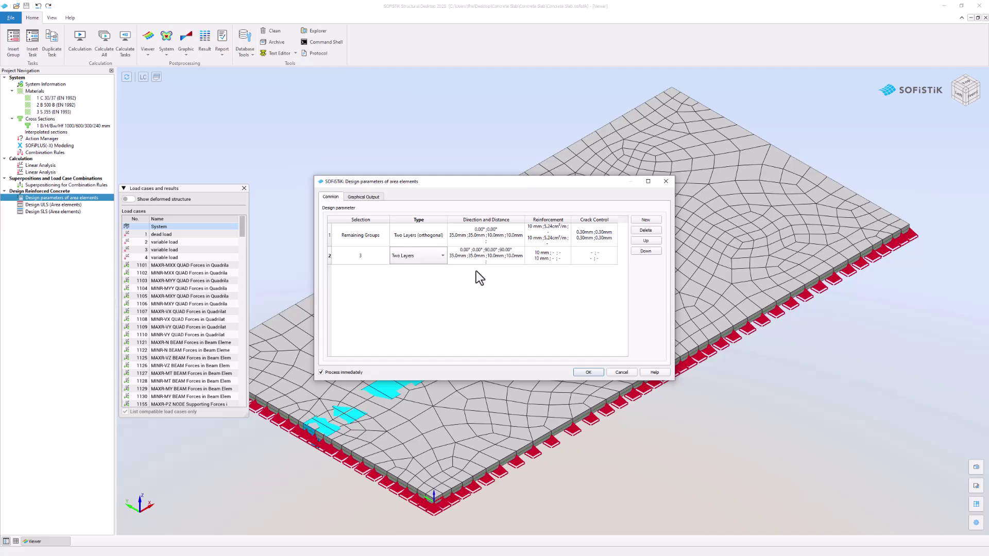
# Step: Add another design parameter row, pick Group 2 graphically in the slab model, and assign it the Three Layers type
pyautogui.click(644, 220)
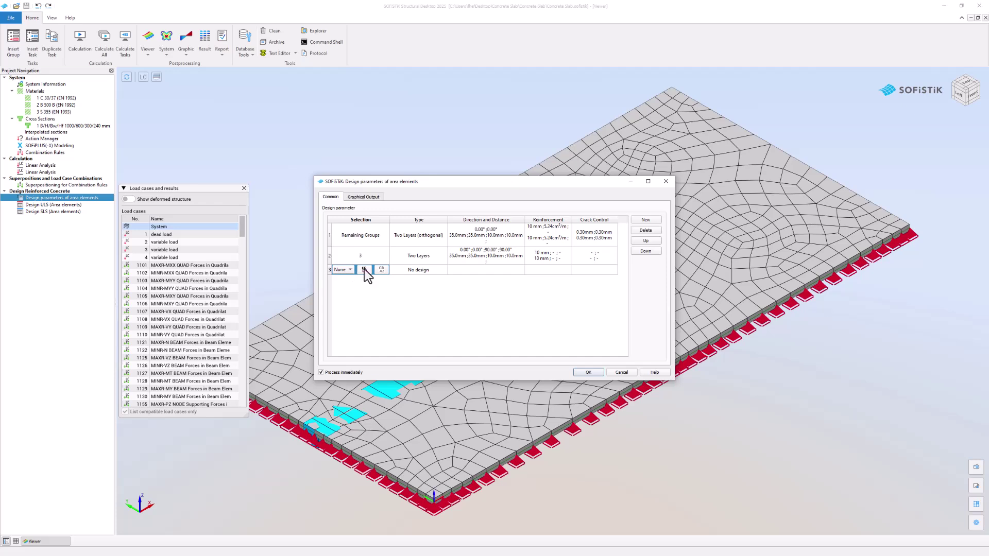
pyautogui.click(364, 269)
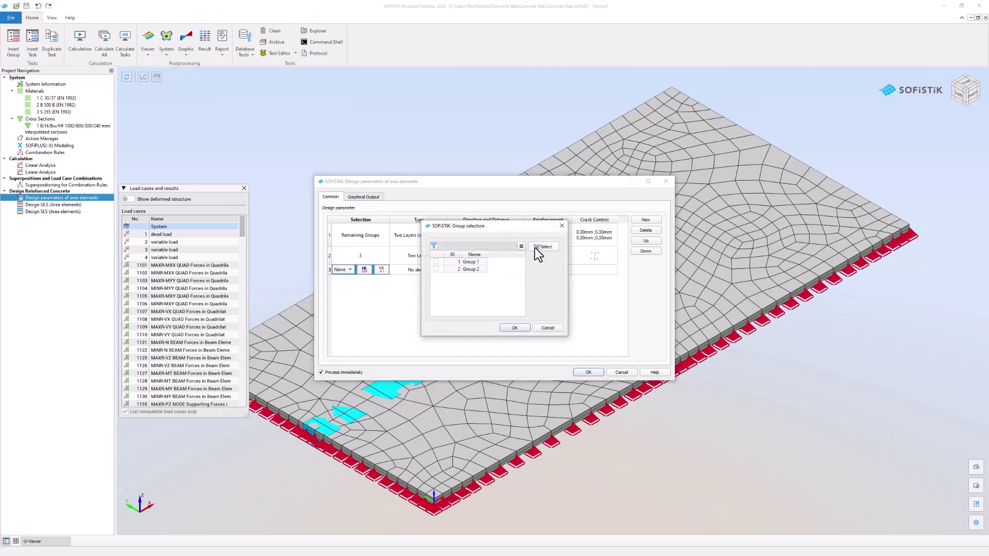
pyautogui.click(536, 248)
pyautogui.moveTo(527, 305); pyautogui.dragTo(534, 333, button='middle')
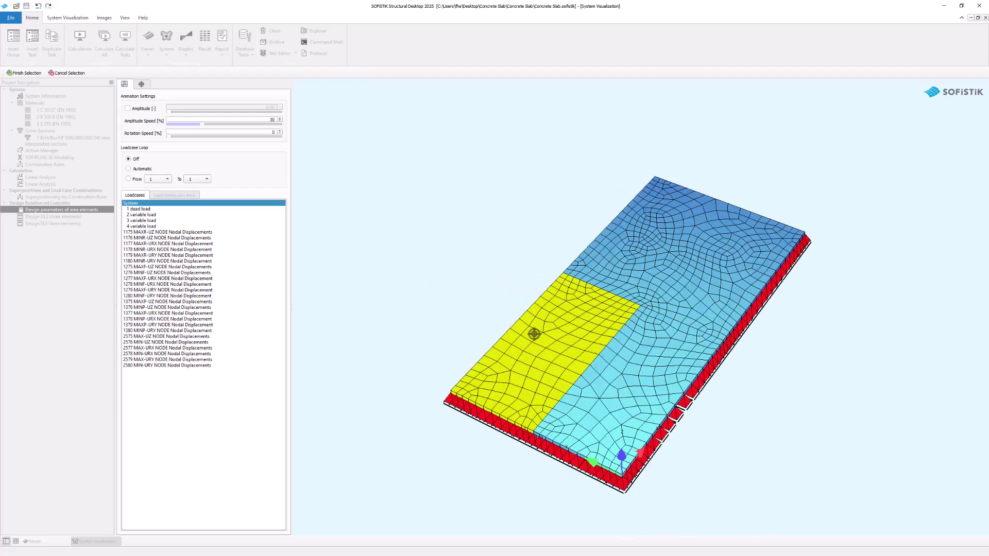
pyautogui.click(612, 377)
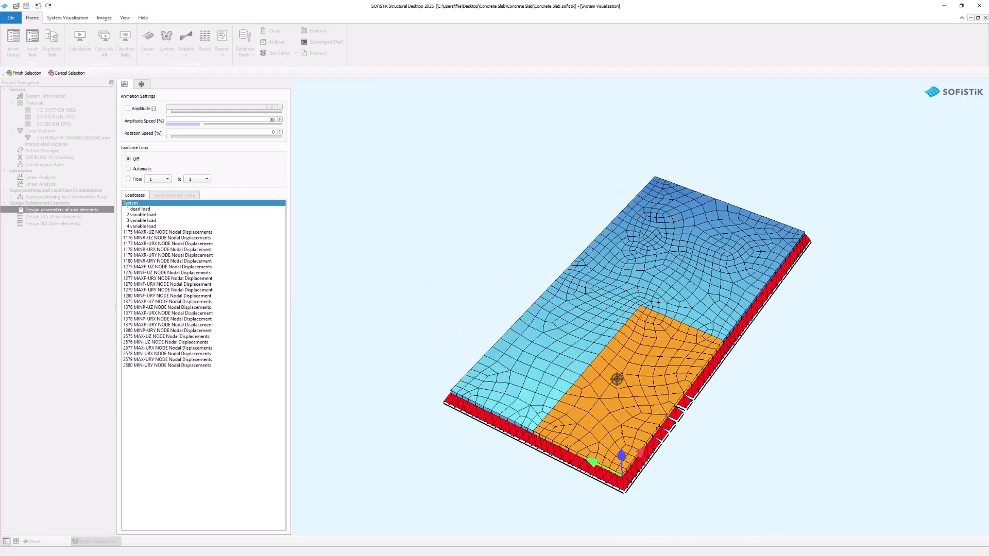
pyautogui.click(19, 75)
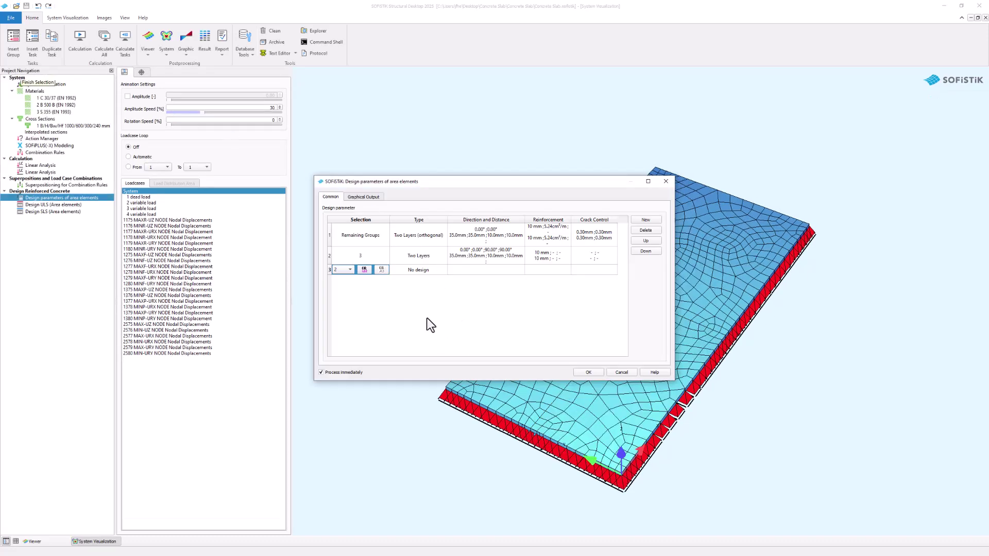
pyautogui.click(409, 274)
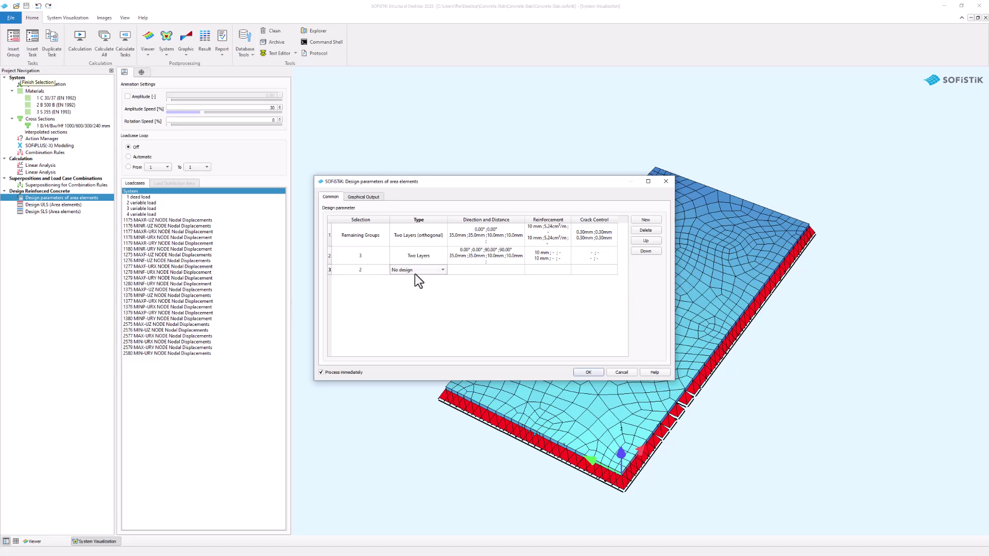
pyautogui.click(415, 273)
pyautogui.click(422, 295)
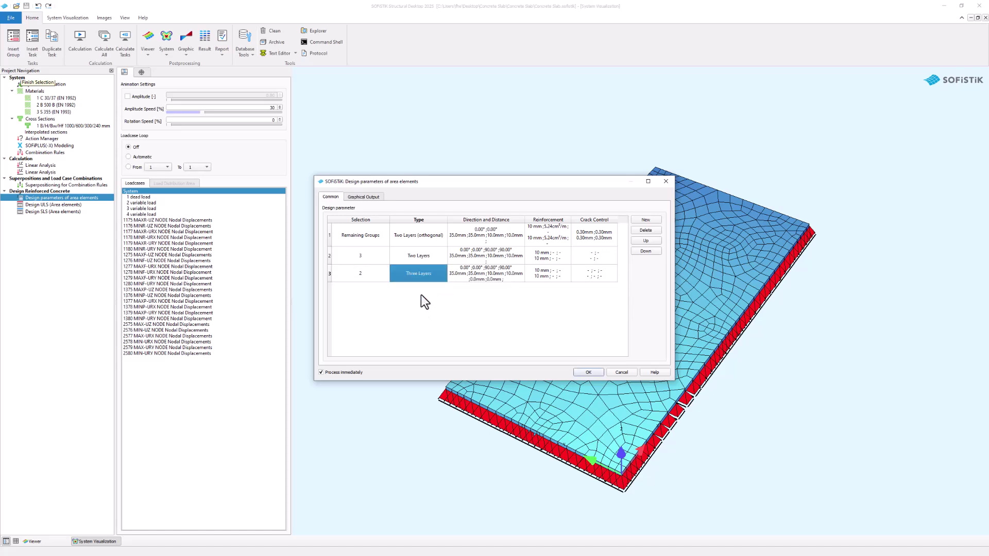
# Step: Delete the design parameter rows for groups 2 and 3 and process the remaining area-element design parameters
pyautogui.click(375, 278)
pyautogui.click(655, 232)
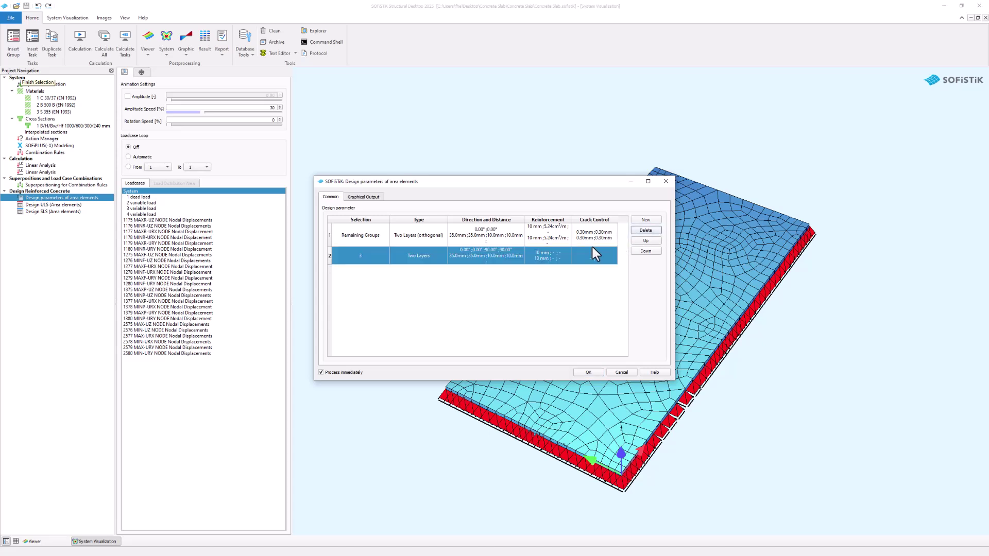
pyautogui.click(638, 230)
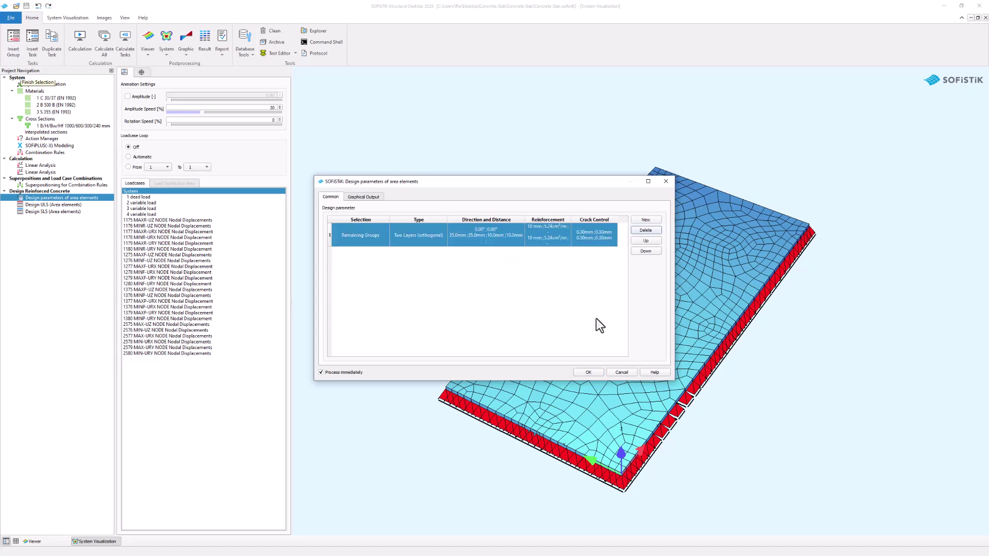
pyautogui.click(597, 370)
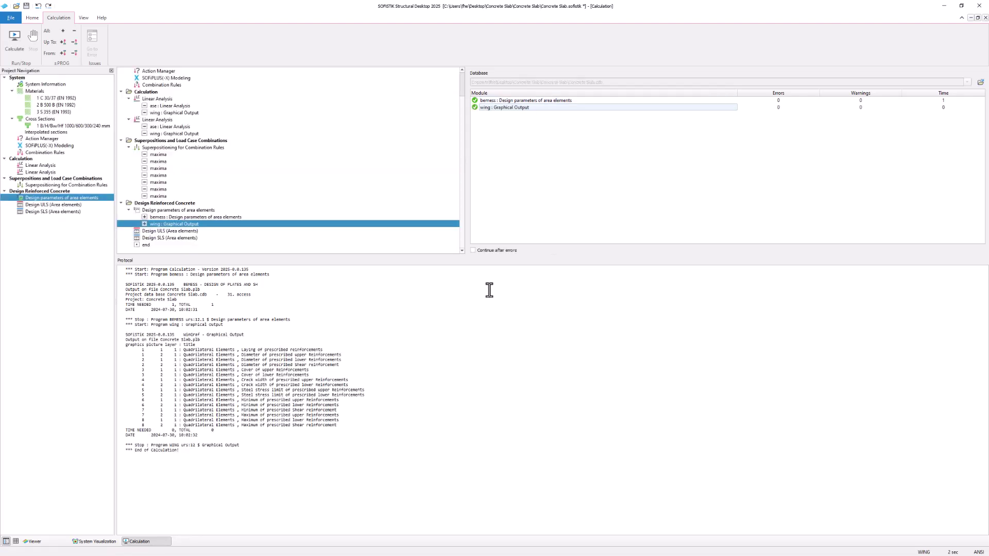
# Step: Review the load cases, shear reinforcement and control parameters of the area-element ULS design, and process it as design case 1
pyautogui.click(35, 541)
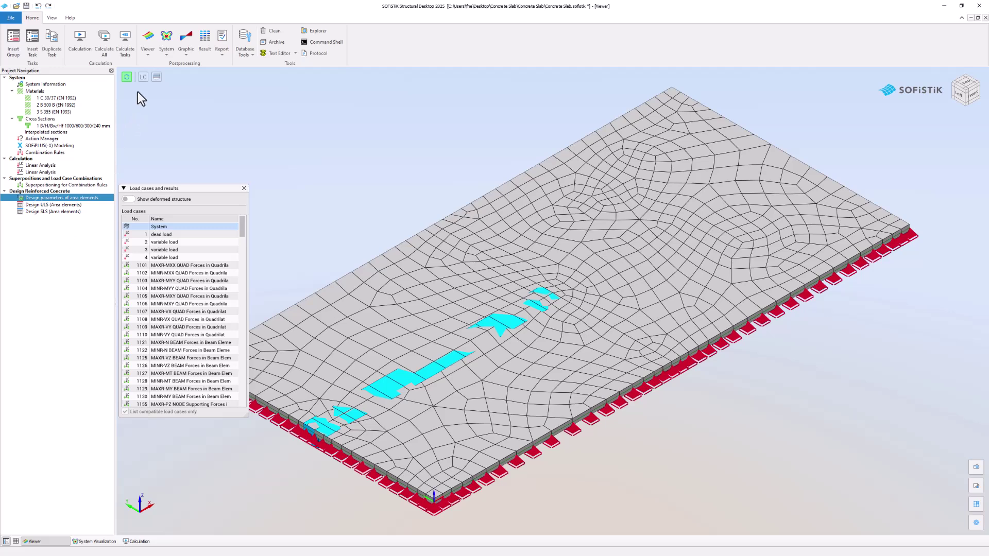
pyautogui.doubleClick(30, 205)
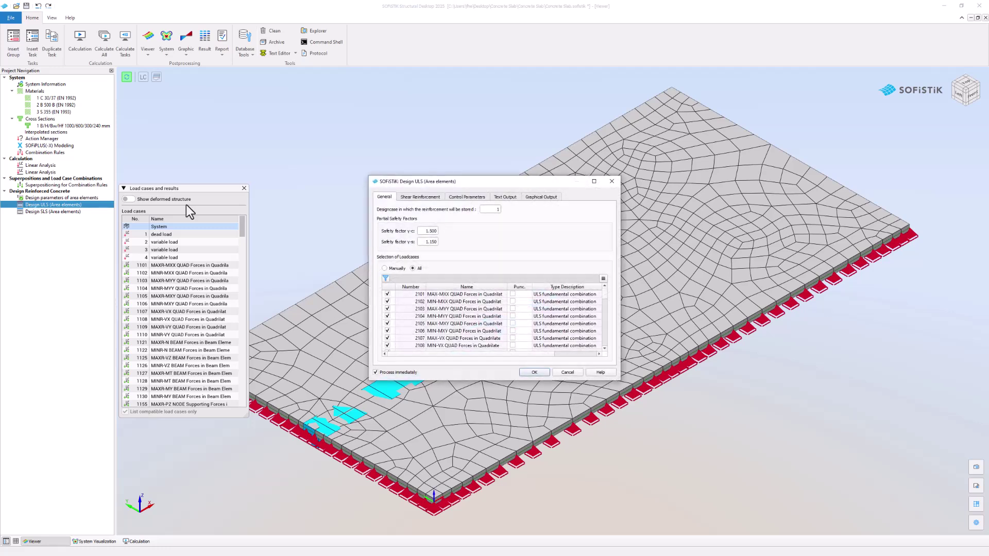
pyautogui.moveTo(619, 380); pyautogui.dragTo(622, 451)
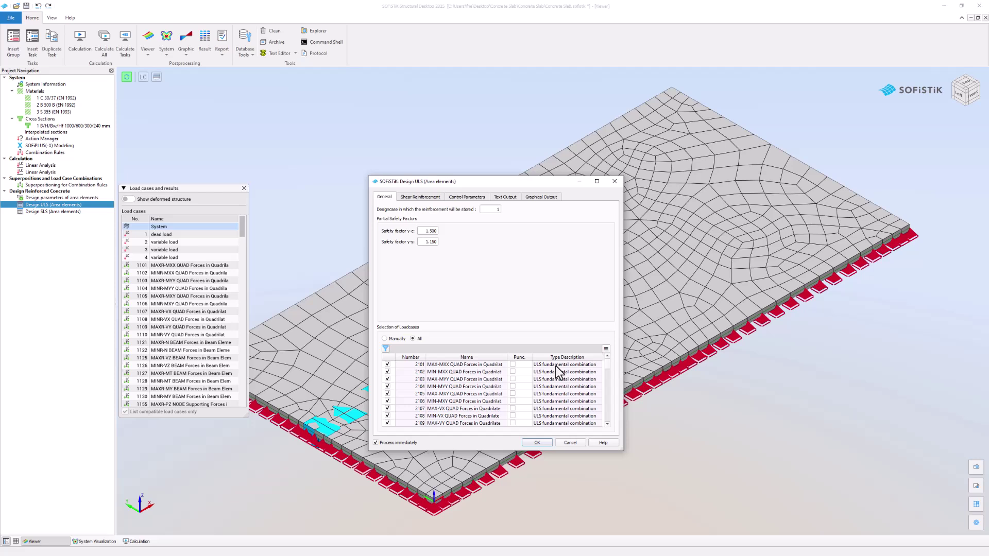
pyautogui.scroll(-3, 555, 365)
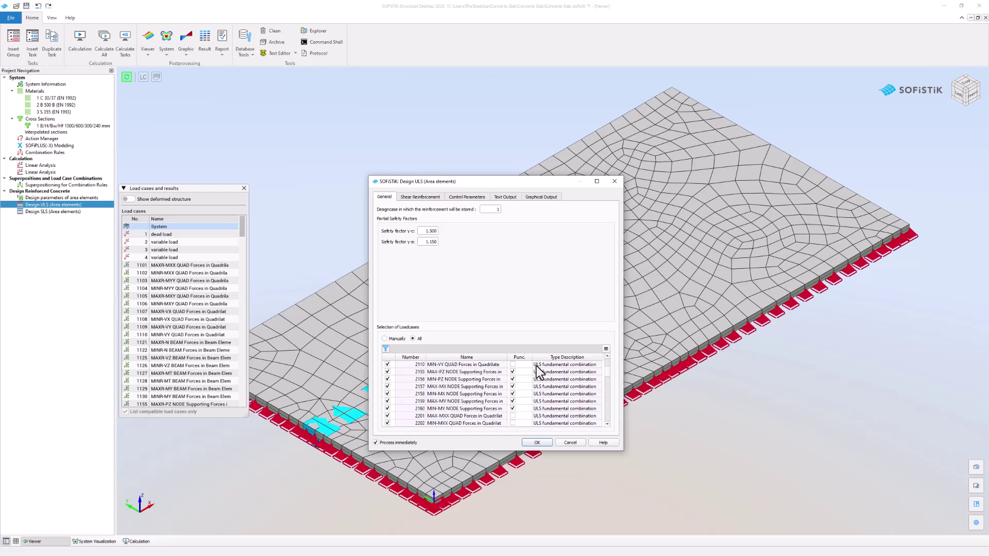
pyautogui.moveTo(420, 372); pyautogui.dragTo(425, 412)
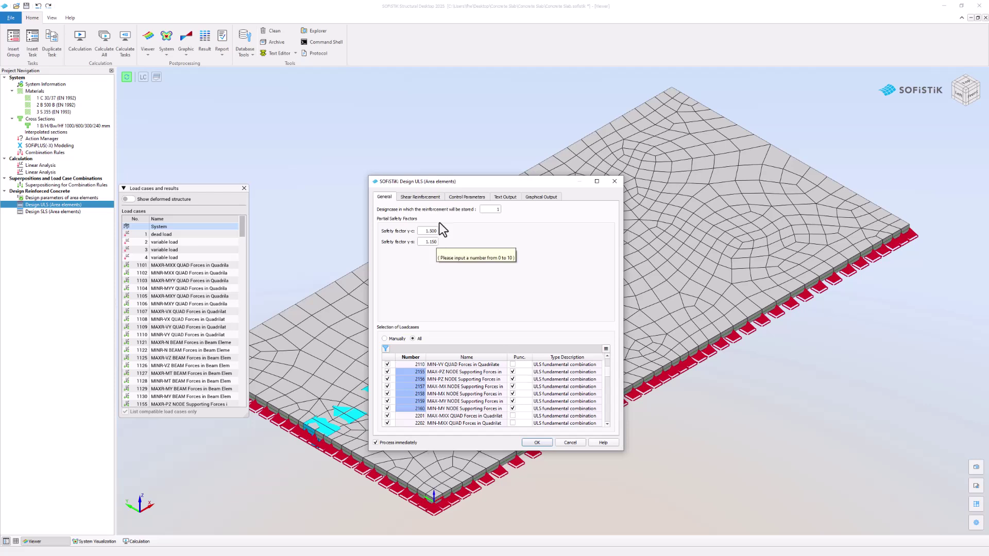
pyautogui.click(433, 199)
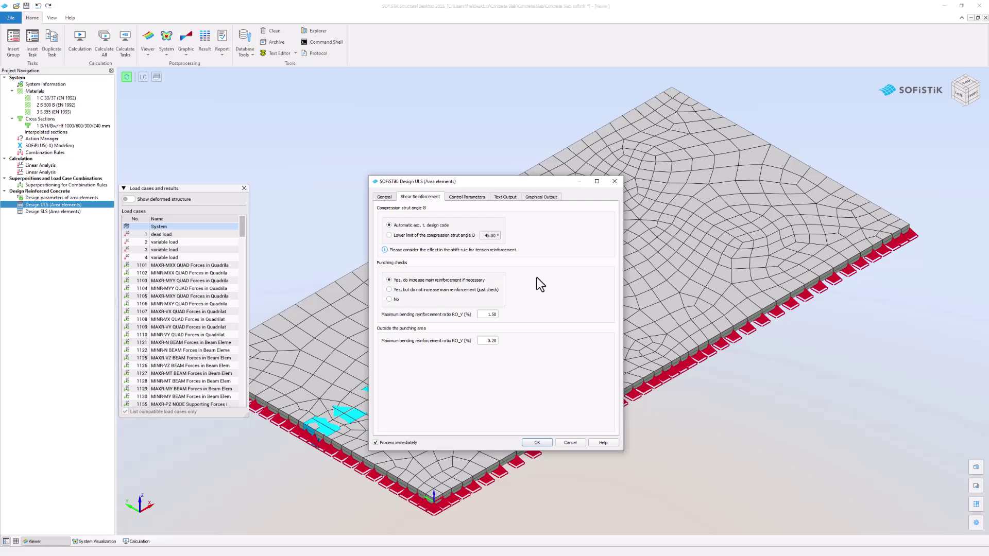
pyautogui.click(467, 196)
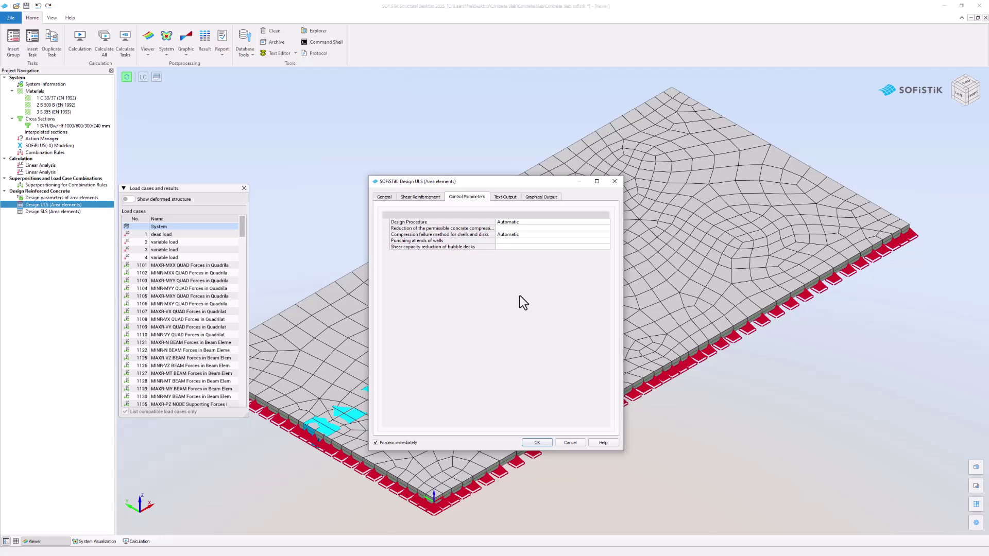
pyautogui.click(535, 443)
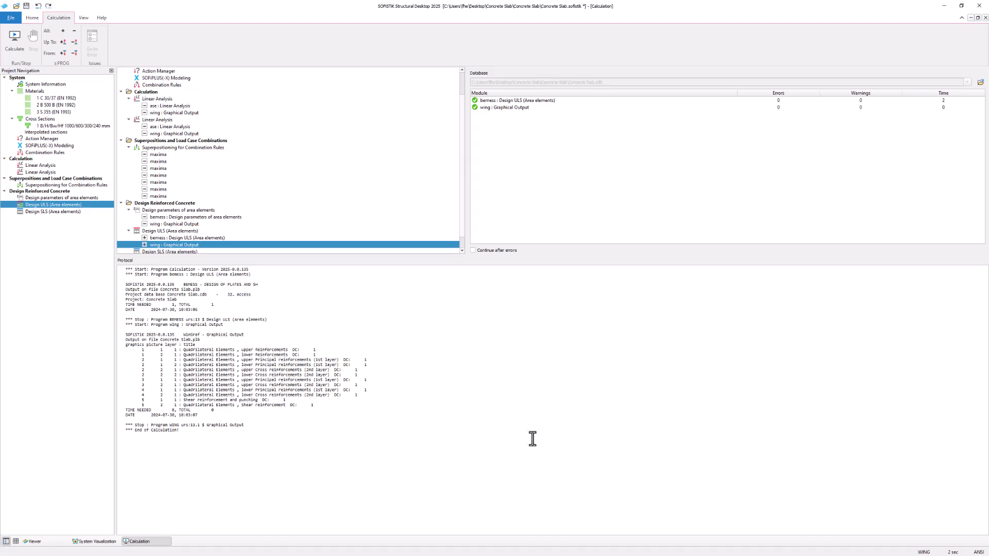
# Step: Open the English BEMESS manual from the SOFiSTiK help files, look through its table of contents, and close it
pyautogui.click(102, 18)
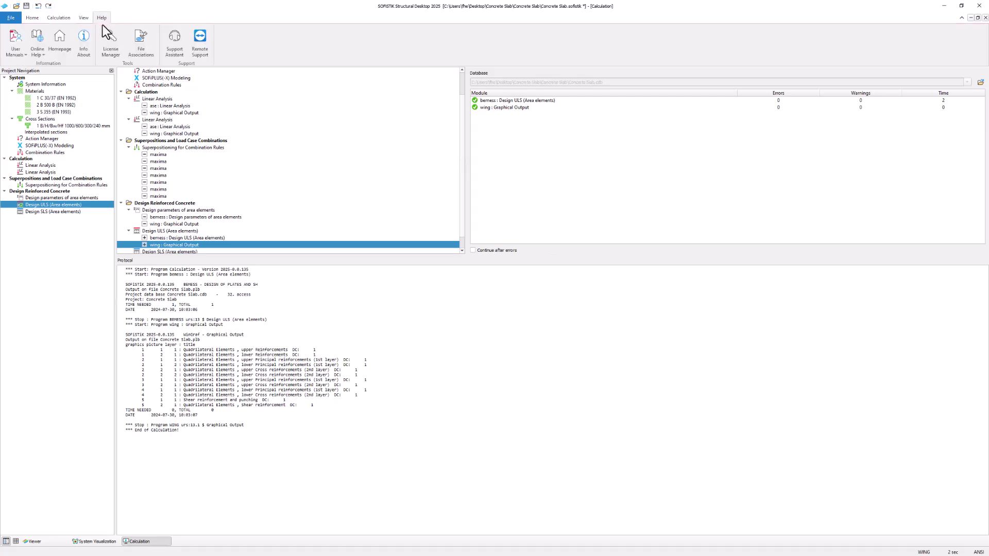
pyautogui.click(21, 52)
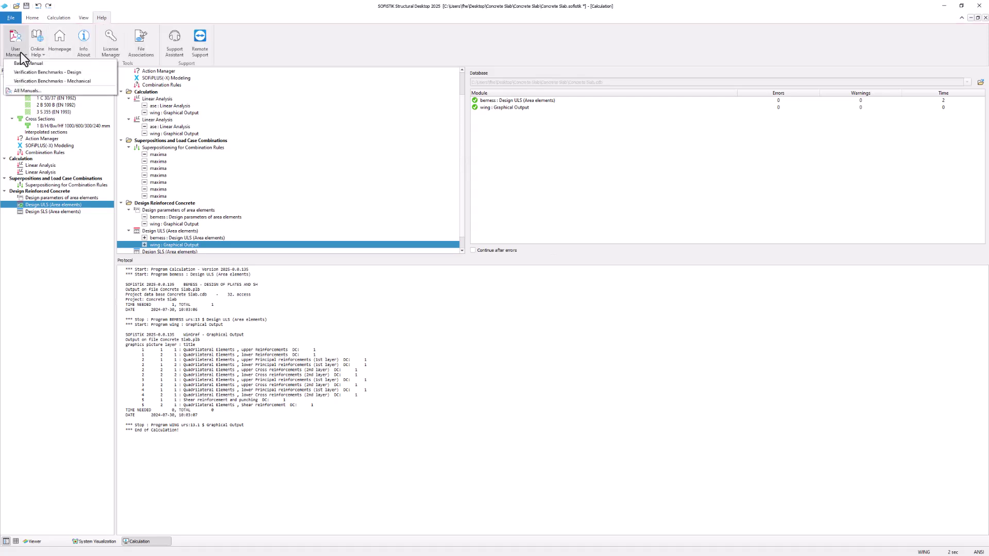
pyautogui.click(29, 91)
pyautogui.click(450, 238)
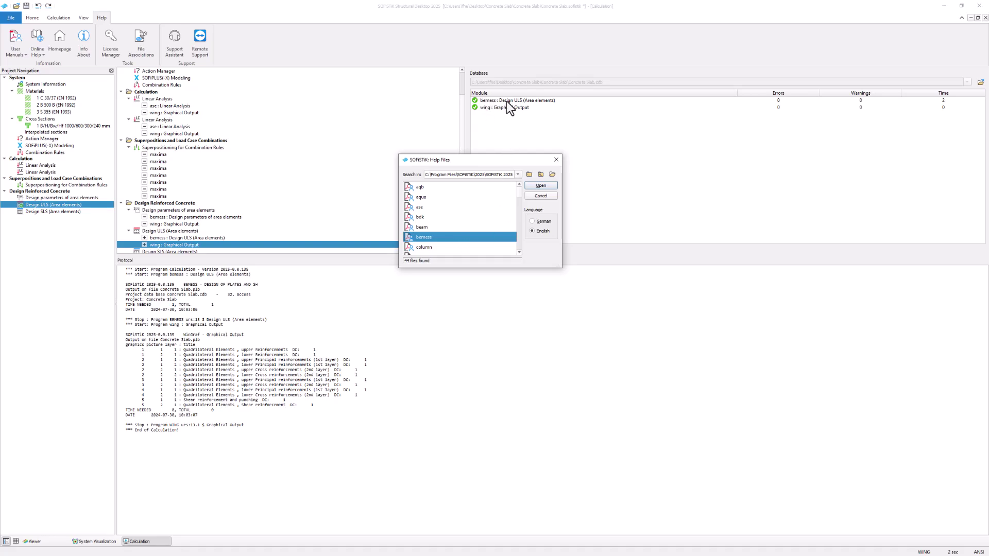
pyautogui.click(549, 186)
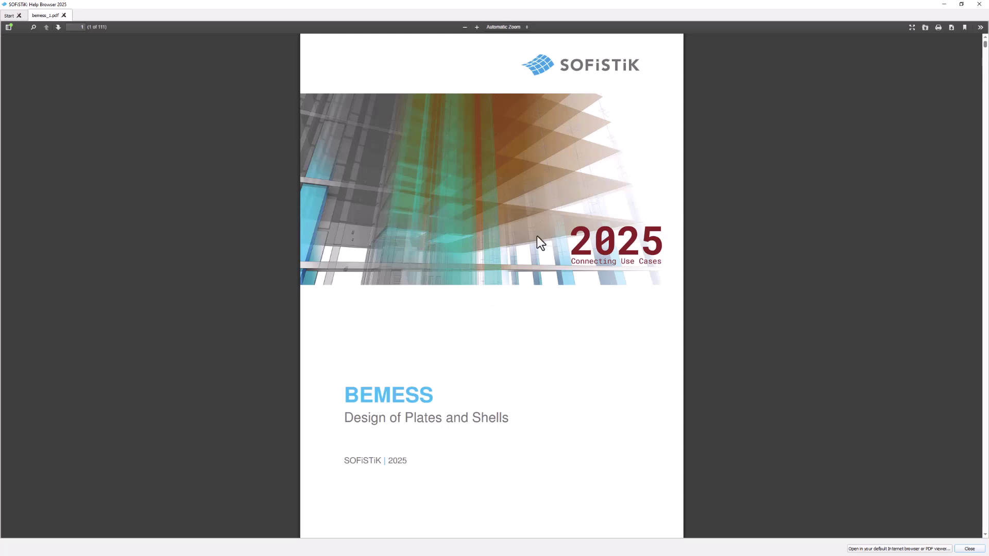
pyautogui.scroll(-10, 537, 240)
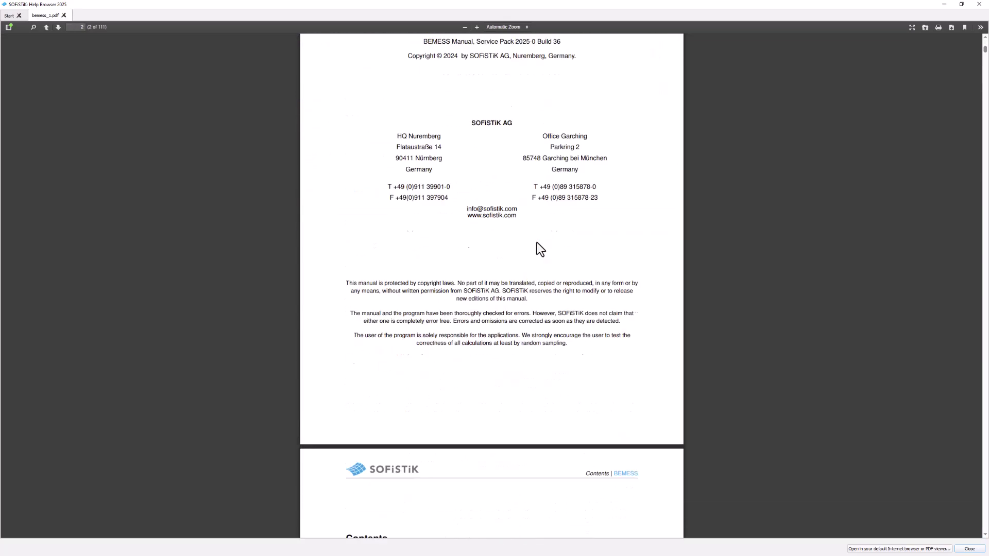
pyautogui.scroll(-9, 537, 243)
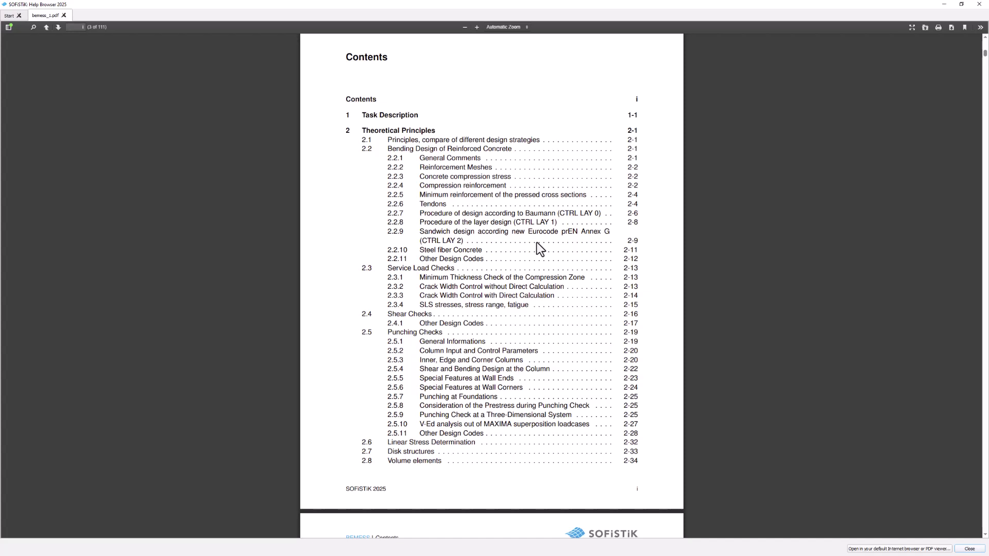
pyautogui.click(979, 4)
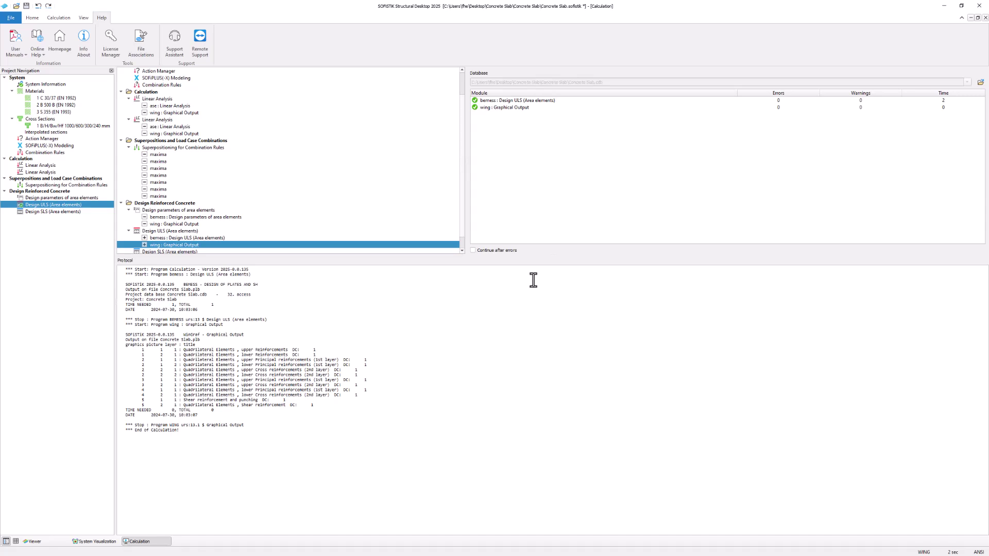
# Step: Process the area-element SLS design as design case 2 with design case 1 as minimum, quasi-permanent load cases and crack width control without direct calculation
pyautogui.click(77, 212)
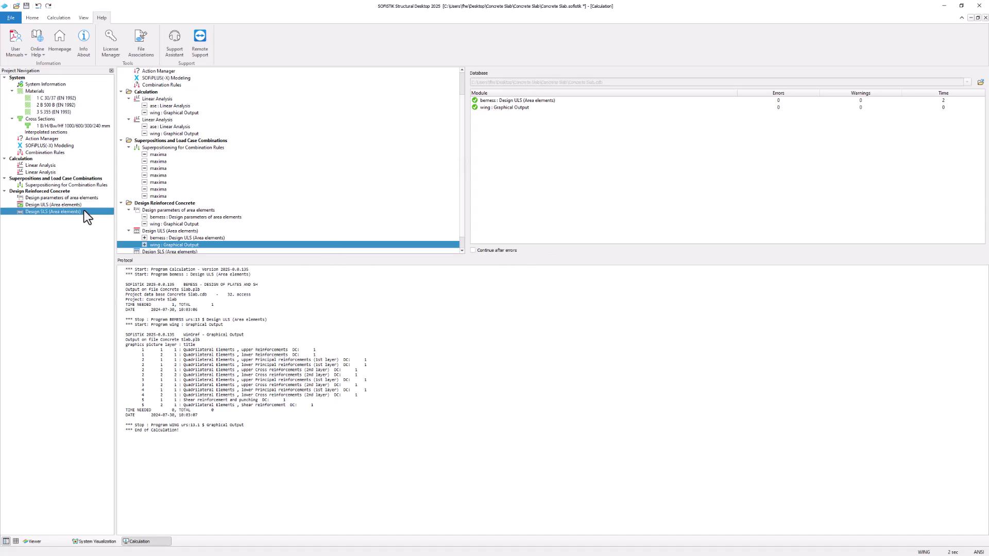
pyautogui.doubleClick(84, 211)
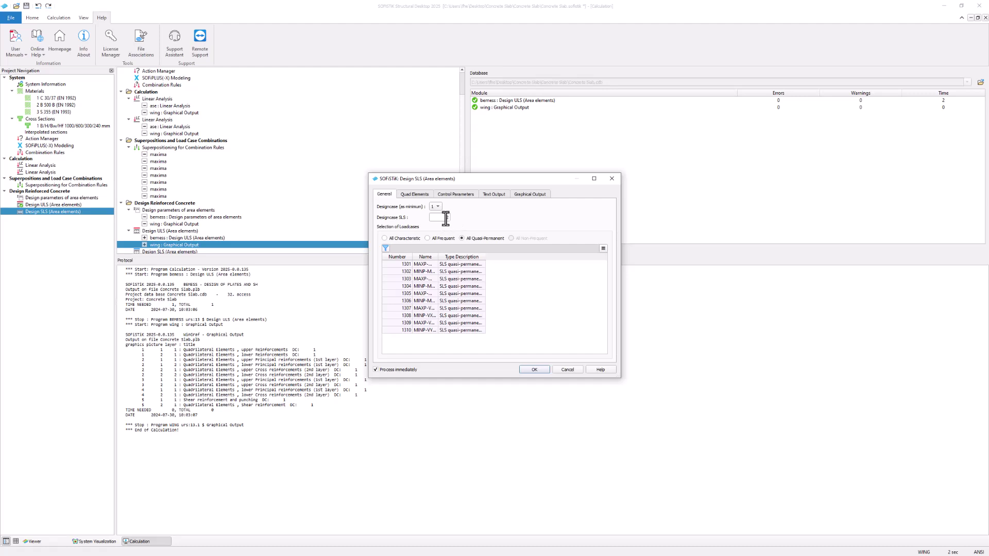
pyautogui.press('Tab')
pyautogui.click(419, 193)
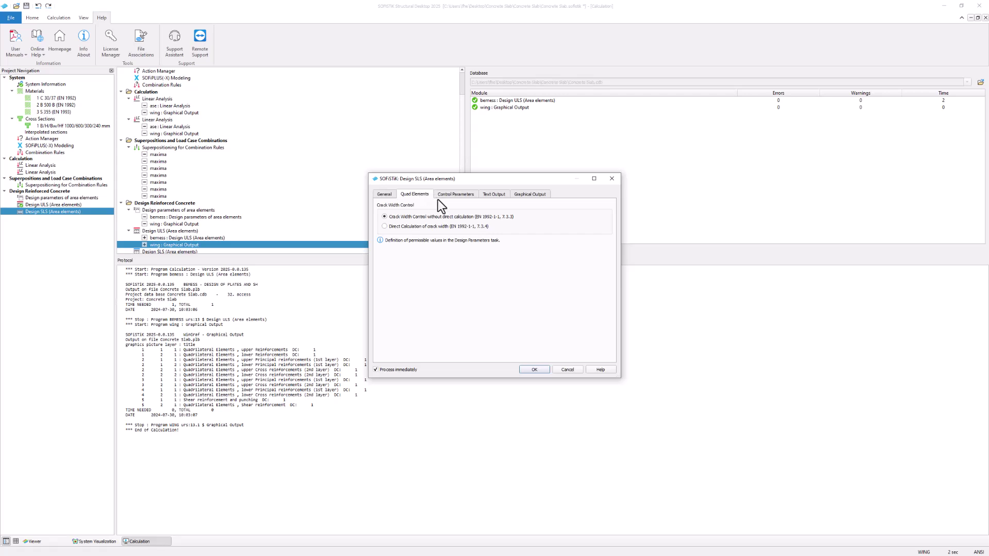
pyautogui.click(548, 370)
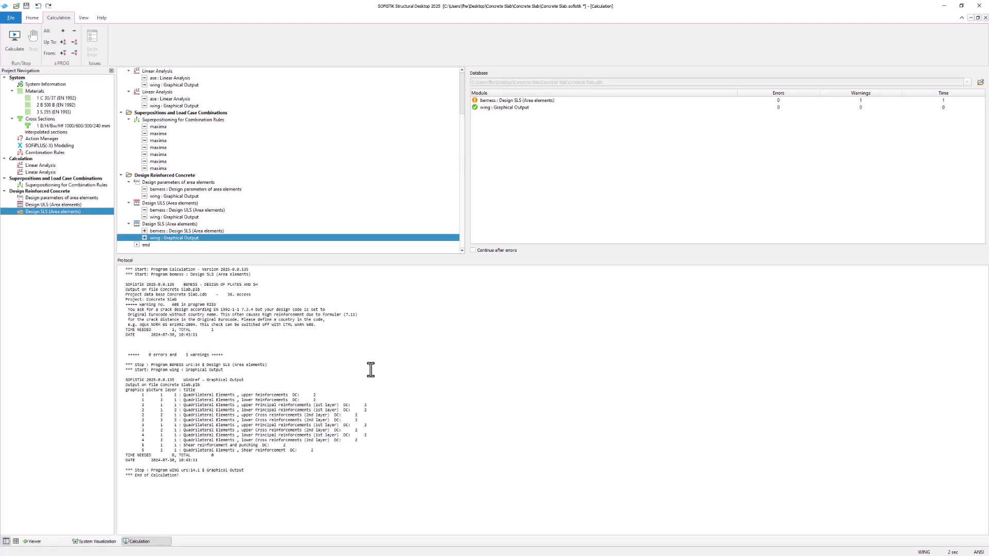
# Step: Insert a new task group named "Design Beams" below the area-element SLS design task in the project
pyautogui.rightClick(56, 235)
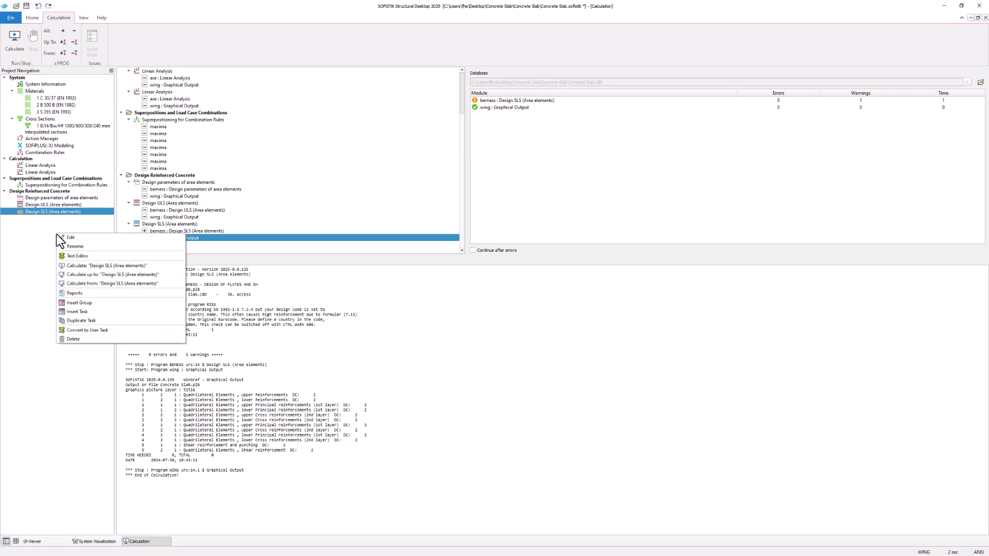
pyautogui.click(92, 303)
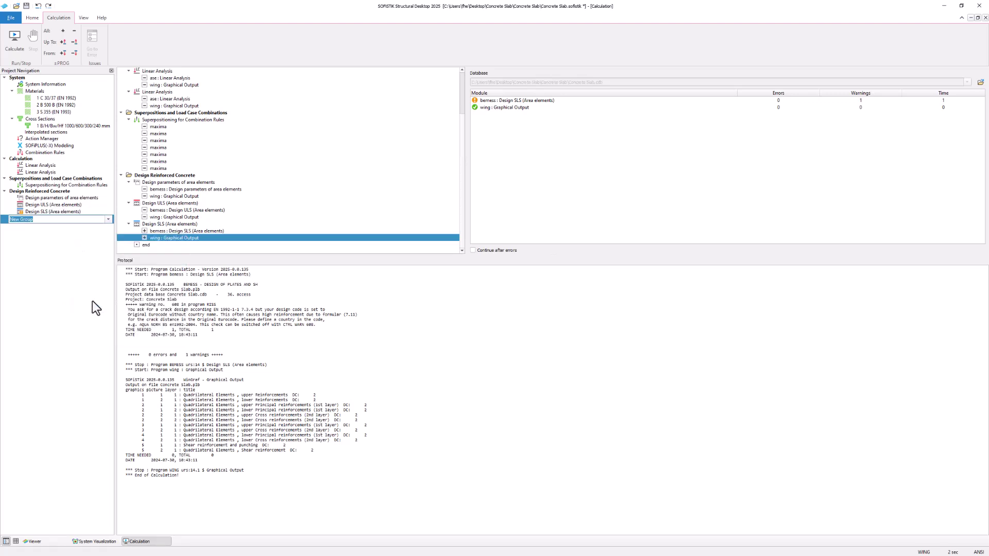
pyautogui.write('Design Beams')
pyautogui.press('Return')
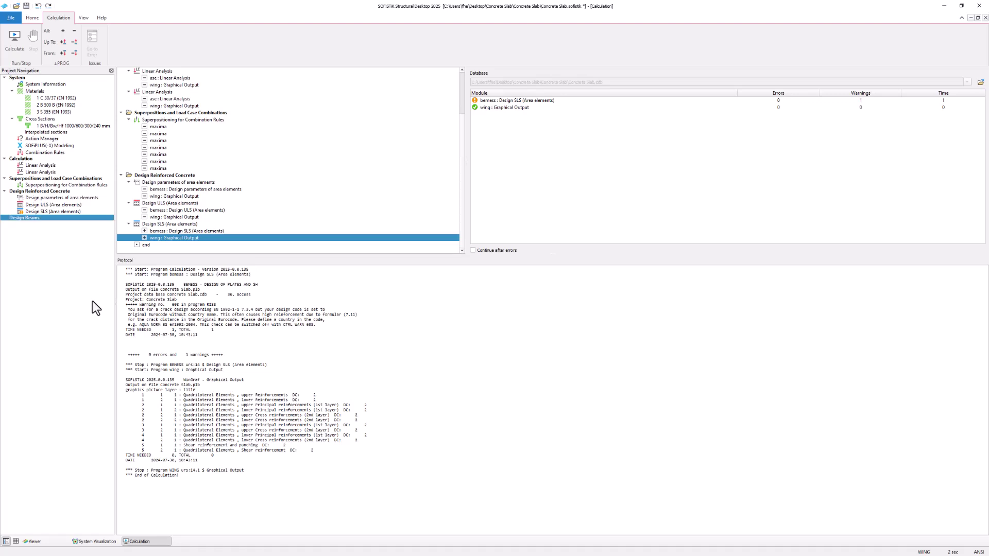
# Step: Insert a Design ULS (Beams) task into the Design Beams group
pyautogui.rightClick(71, 257)
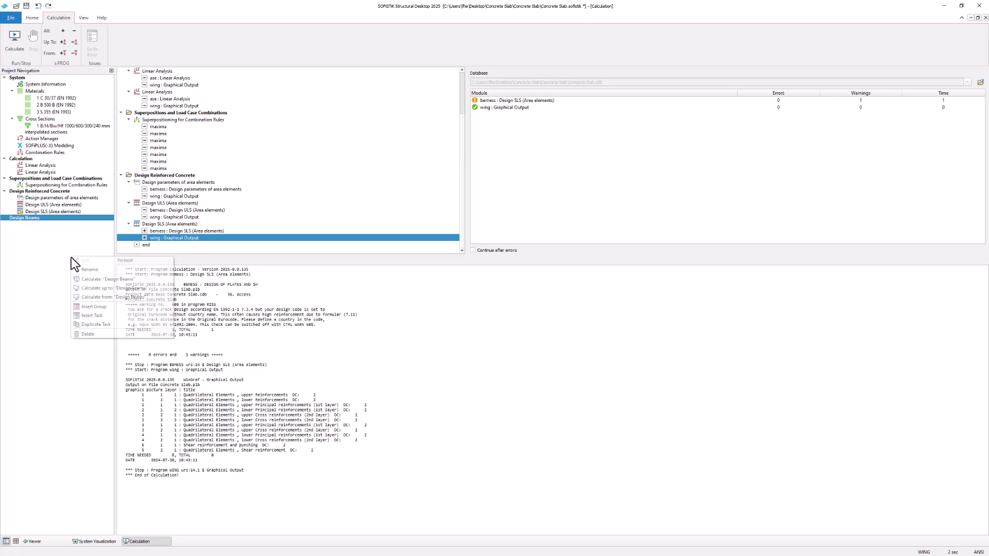
pyautogui.click(116, 314)
pyautogui.scroll(-10, 452, 331)
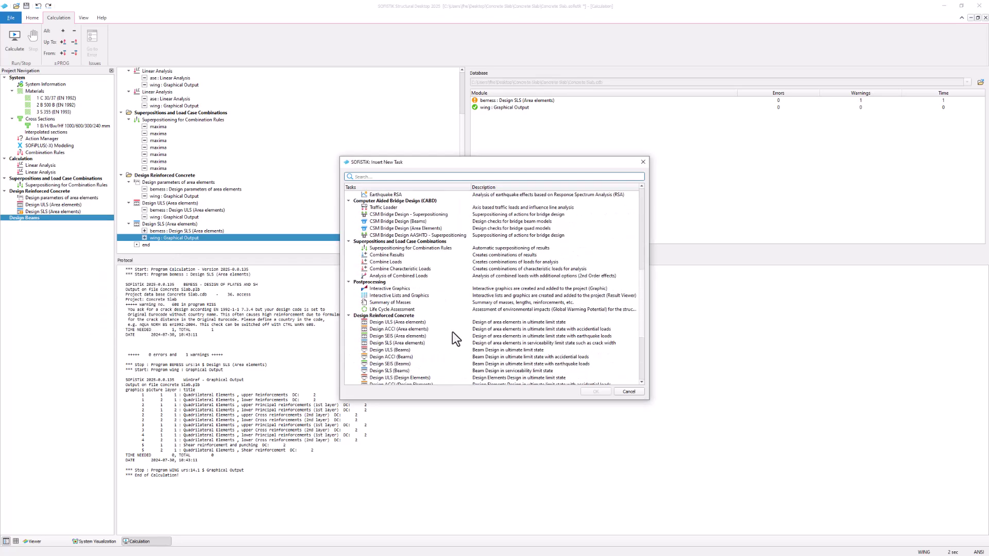
pyautogui.click(428, 349)
pyautogui.click(595, 391)
# Step: Insert a Design SLS (Beams) task below the beam ULS design task
pyautogui.rightClick(73, 260)
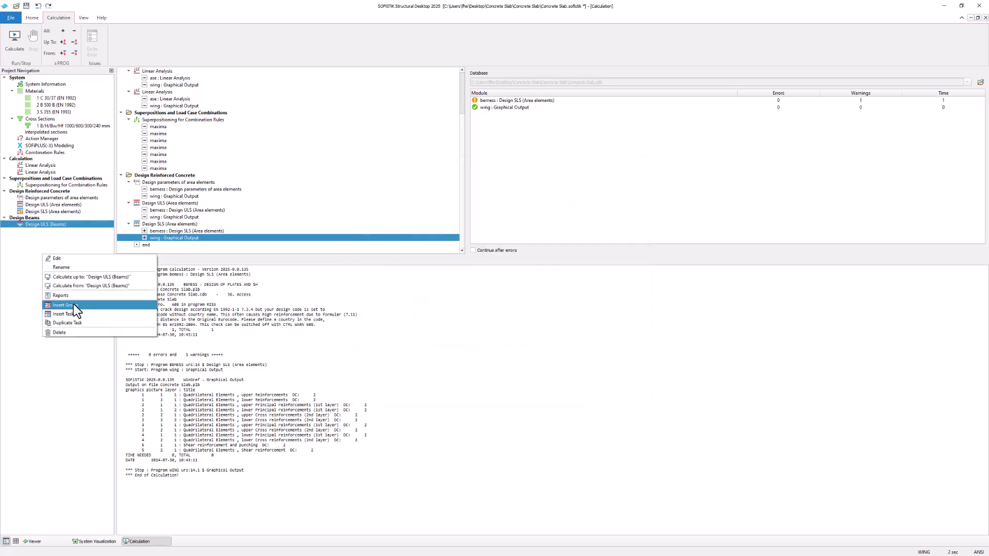
pyautogui.click(118, 313)
pyautogui.scroll(-6, 545, 356)
pyautogui.scroll(-5, 545, 357)
pyautogui.click(483, 289)
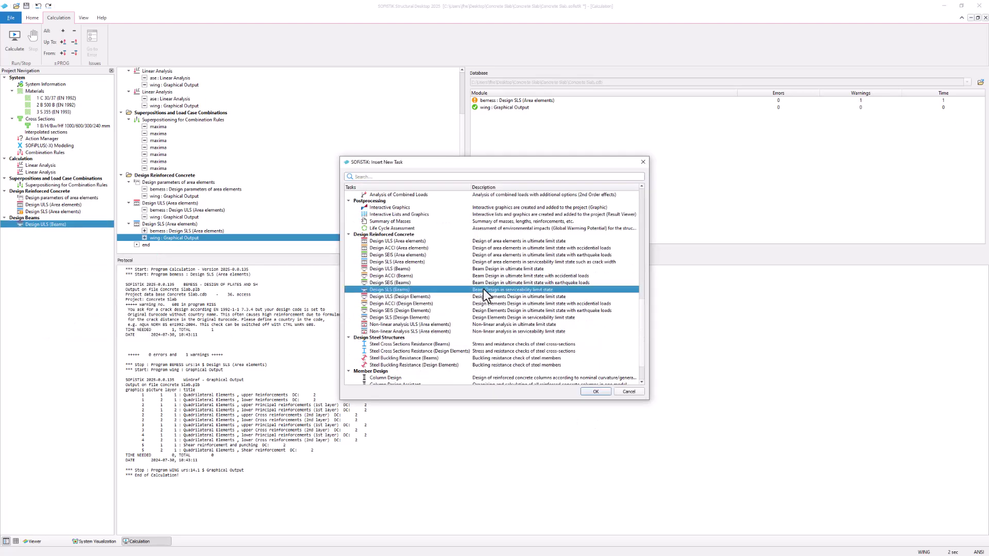
pyautogui.click(587, 390)
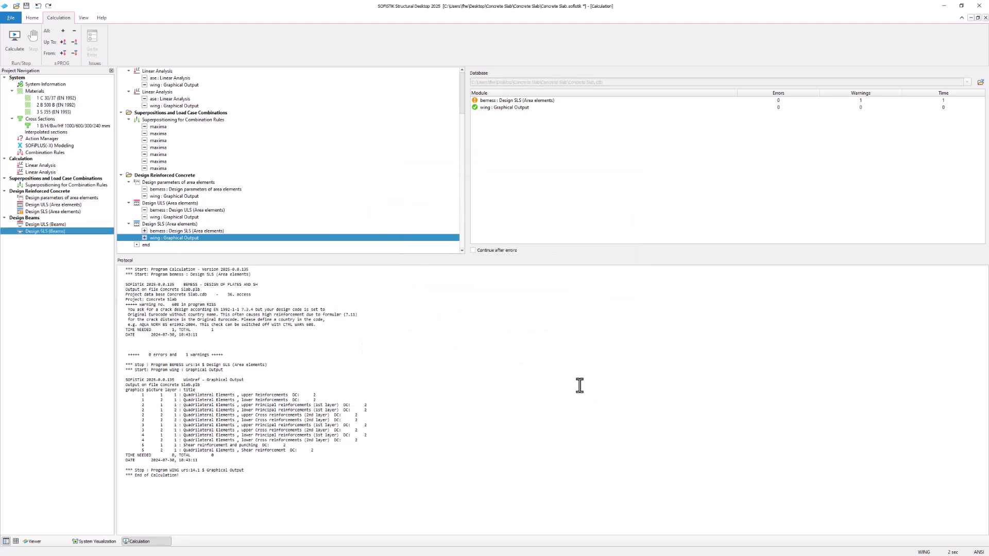
# Step: Store the beam ULS design's reinforcement in design case 3 and process the task
pyautogui.doubleClick(78, 227)
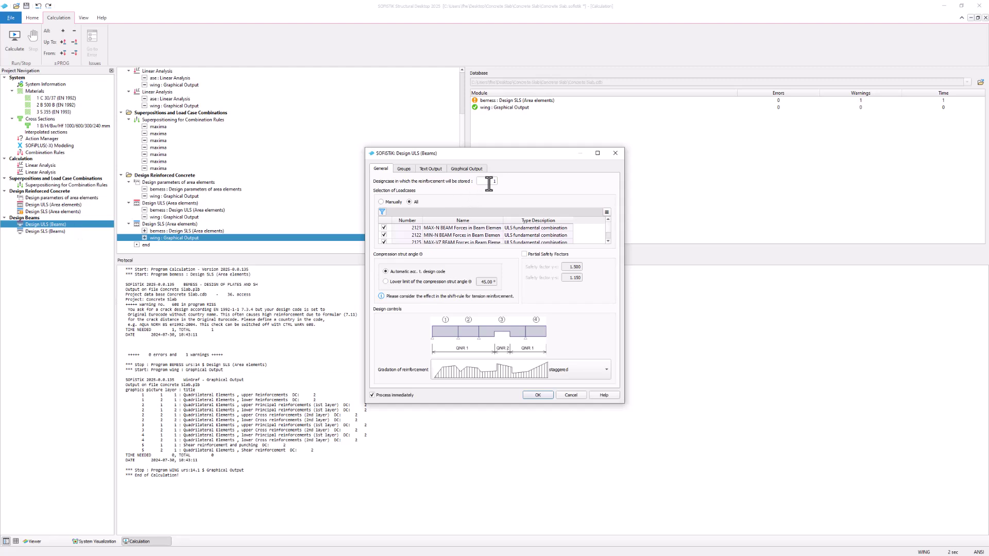
pyautogui.doubleClick(489, 183)
pyautogui.write('3')
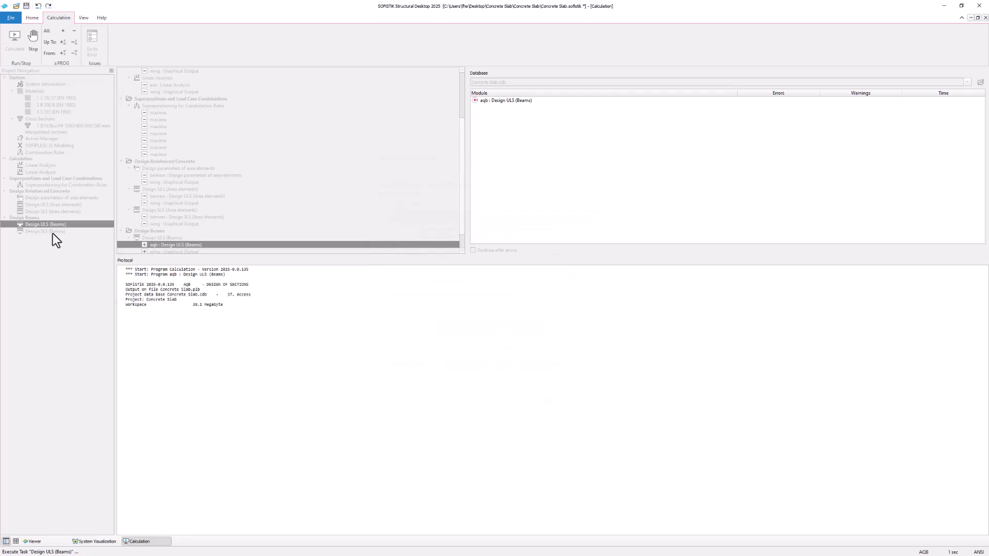
# Step: Set the SLS design case of the beam SLS design to 4 and process the task with quasi-permanent load cases
pyautogui.click(52, 231)
pyautogui.doubleClick(52, 233)
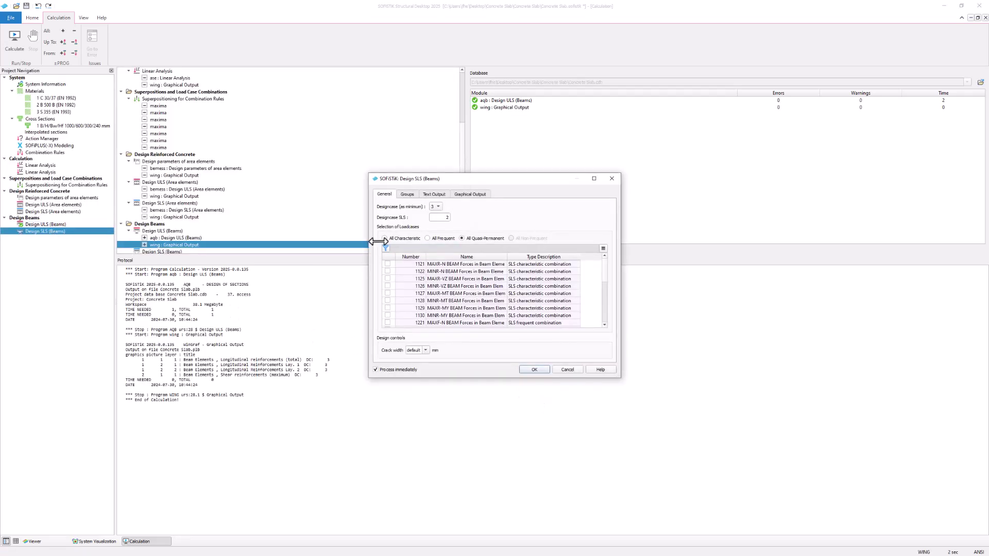
pyautogui.click(440, 217)
pyautogui.write('4')
pyautogui.click(537, 368)
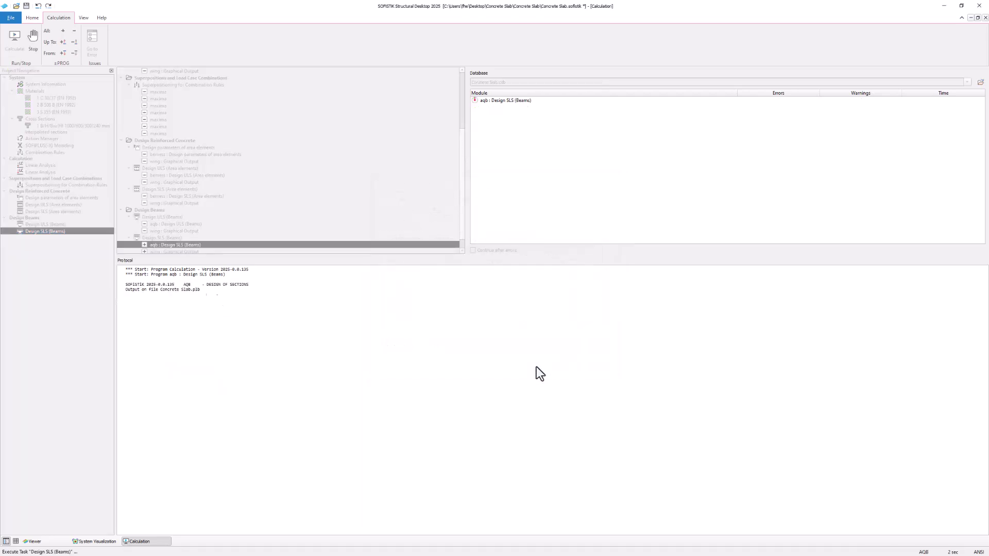